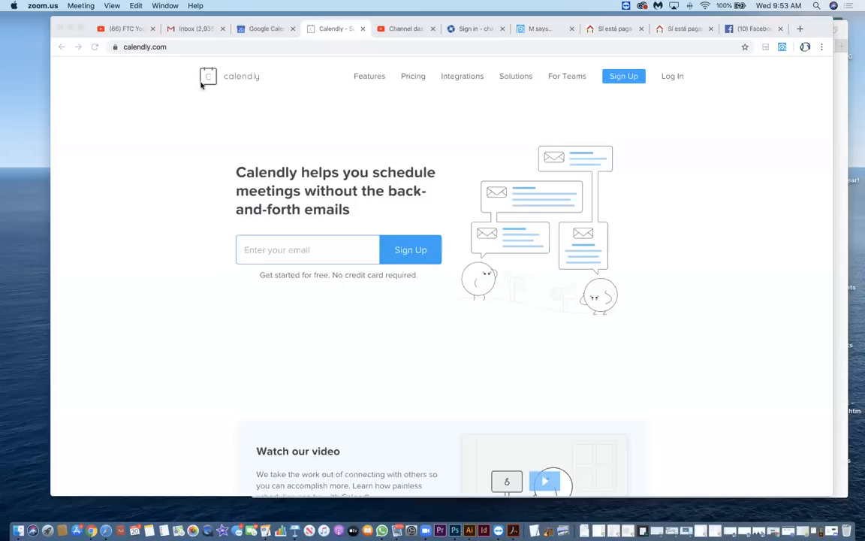
Submit the account owner's e-mail address on the Calendly home page to start signing up.
left_click(272, 250)
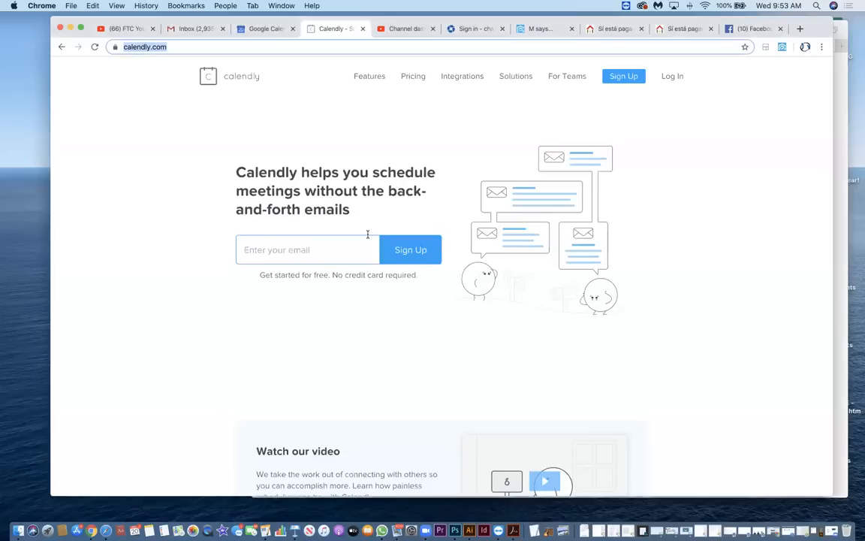
left_click(150, 48)
left_click(308, 251)
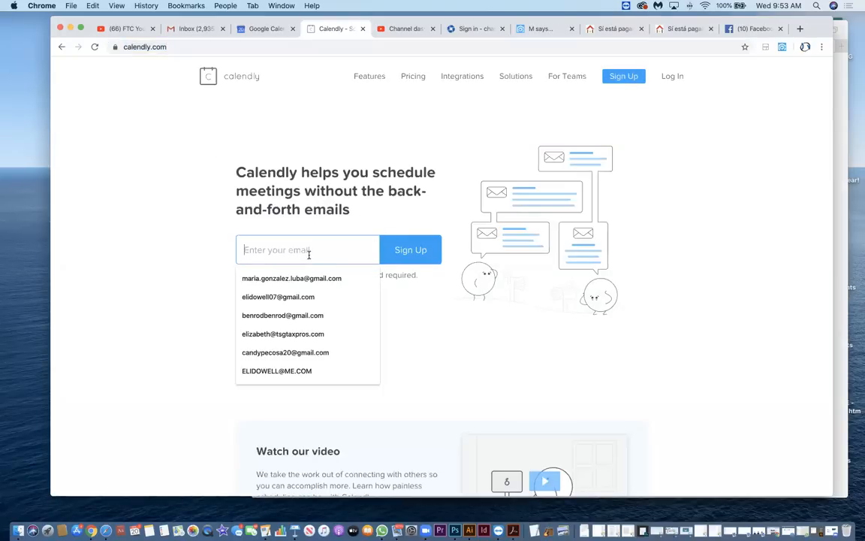
left_click(313, 297)
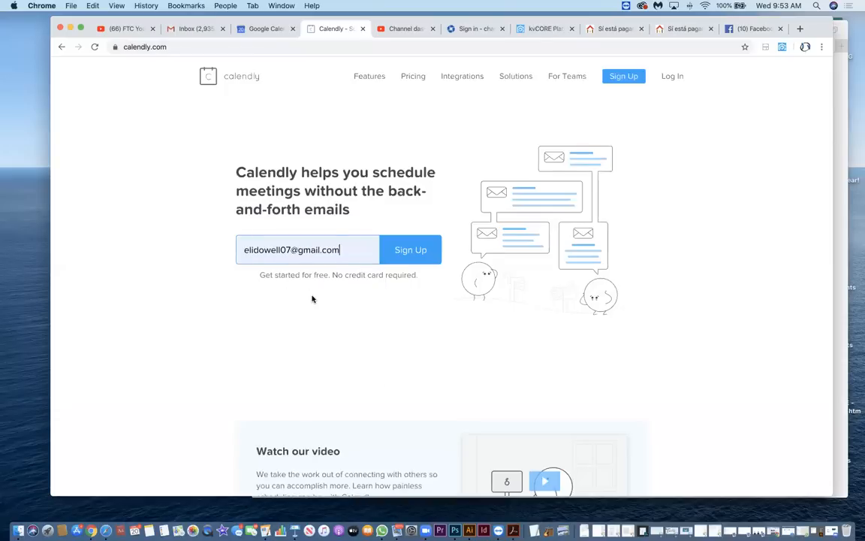
left_click(415, 251)
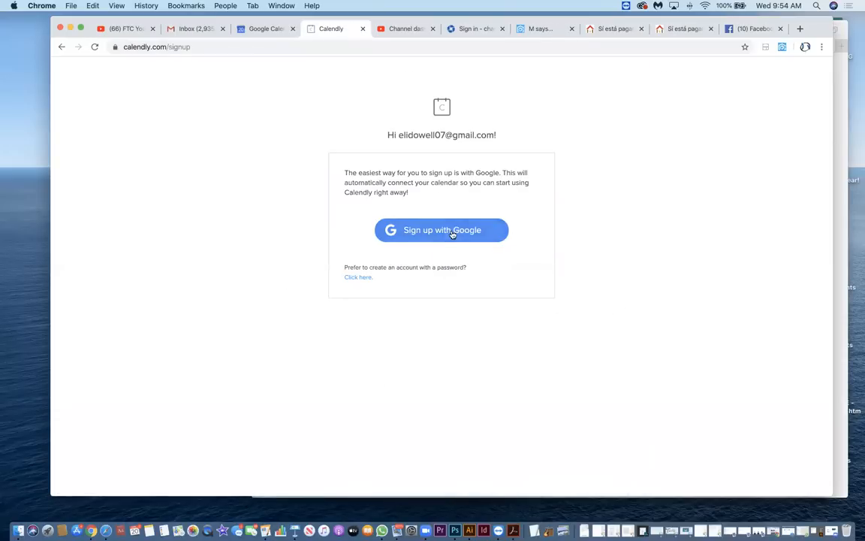
Sign up with the matching Google account and allow Calendly to access its calendars.
left_click(452, 235)
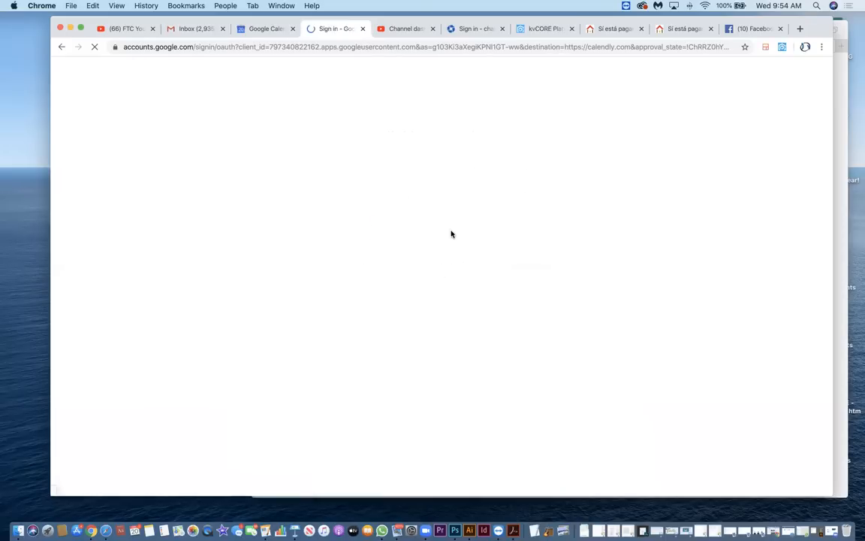
left_click(348, 195)
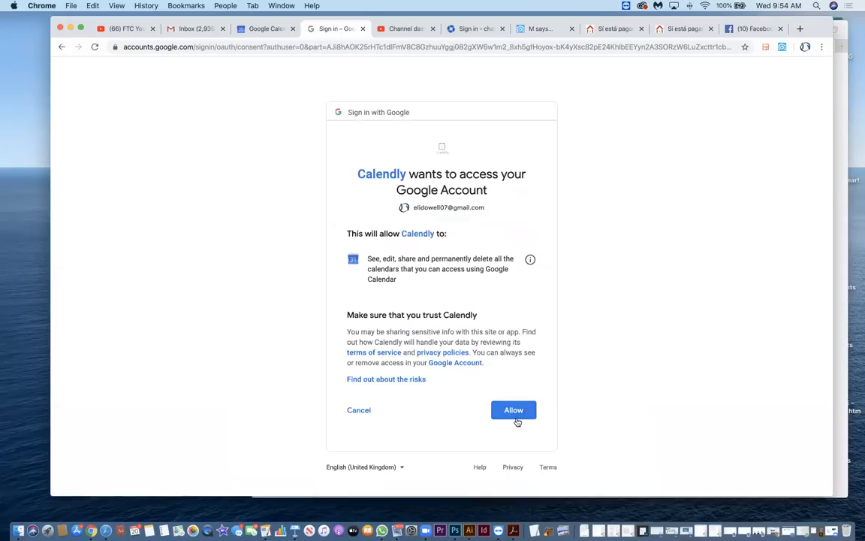
left_click(516, 411)
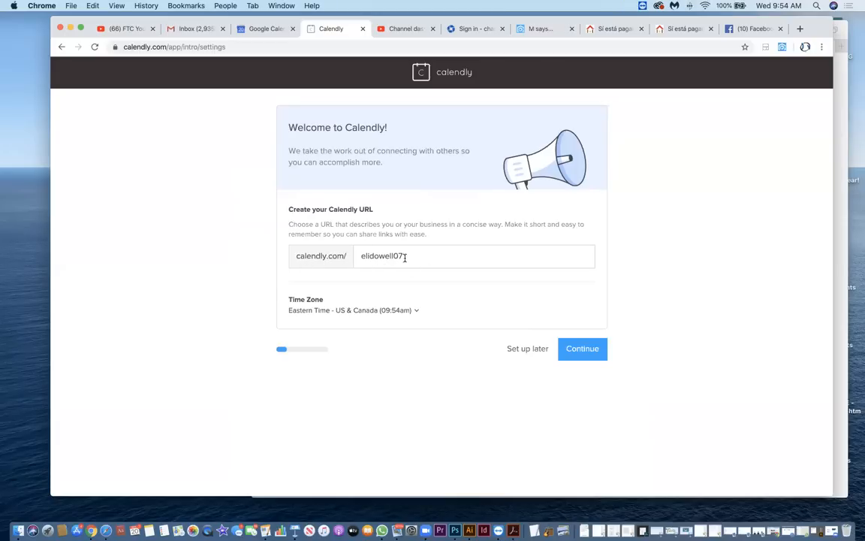
Try dowellgroup and prestigue as the ending of the Calendly URL.
left_click_drag(426, 255, 354, 257)
type("dowell")
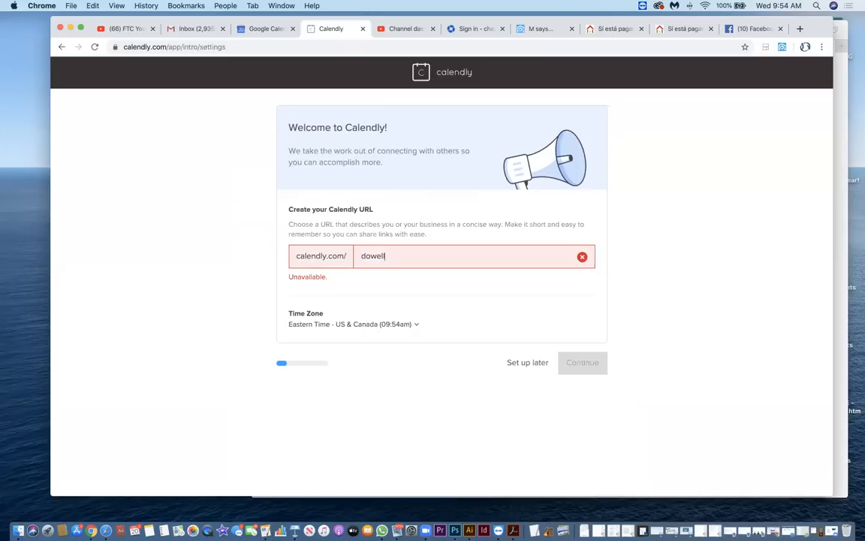
type("group")
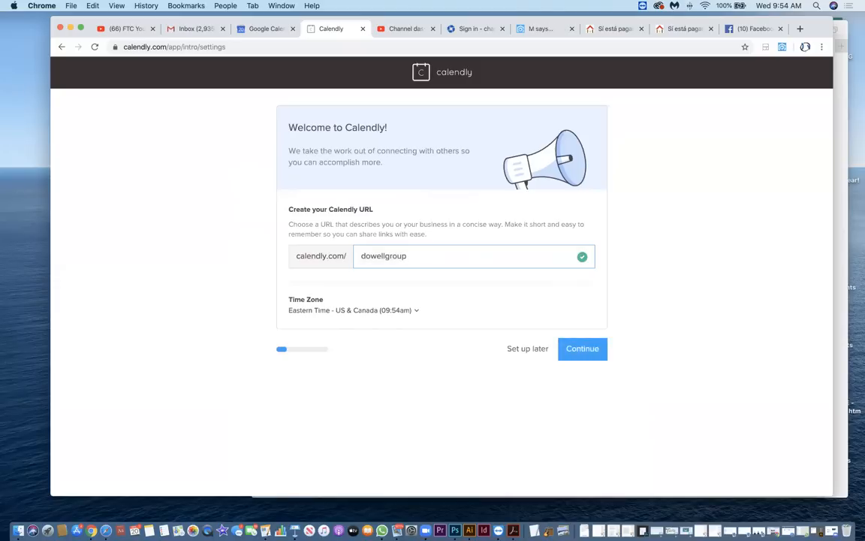
key("super+a")
type("prestigue")
Set the Calendly URL ending to dowellfinancial and accept the suggested Google Calendar connection settings.
key("super+a")
type("dowellgroup")
key("BackSpace")
key("BackSpace")
key("BackSpace")
key("BackSpace")
key("BackSpace")
type("financial")
left_click(587, 350)
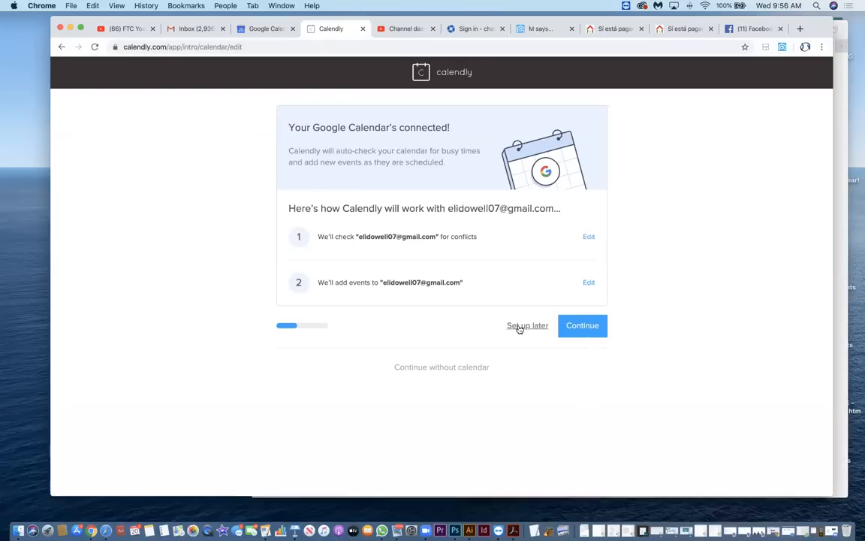
left_click(583, 325)
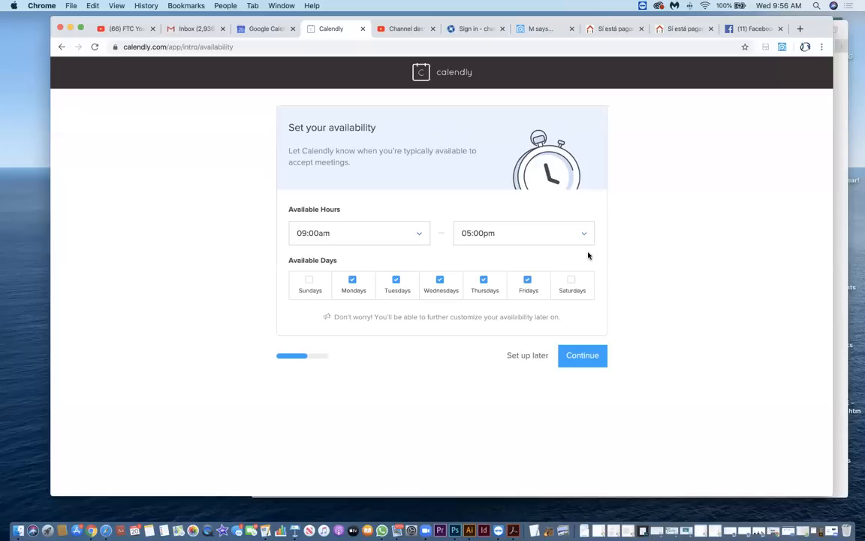
Limit the available days to Mondays, Wednesdays and Fridays.
left_click(528, 280)
left_click(483, 279)
left_click(442, 279)
left_click(396, 279)
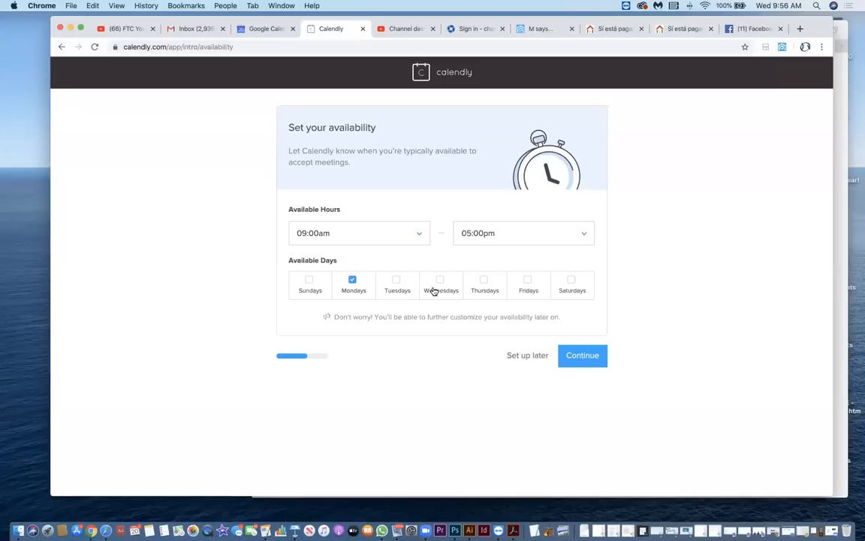
left_click(442, 280)
left_click(528, 280)
Set the available hours from 09:00am to 06:00pm and submit the availability.
left_click(420, 233)
scroll(365, 304, "down", 5)
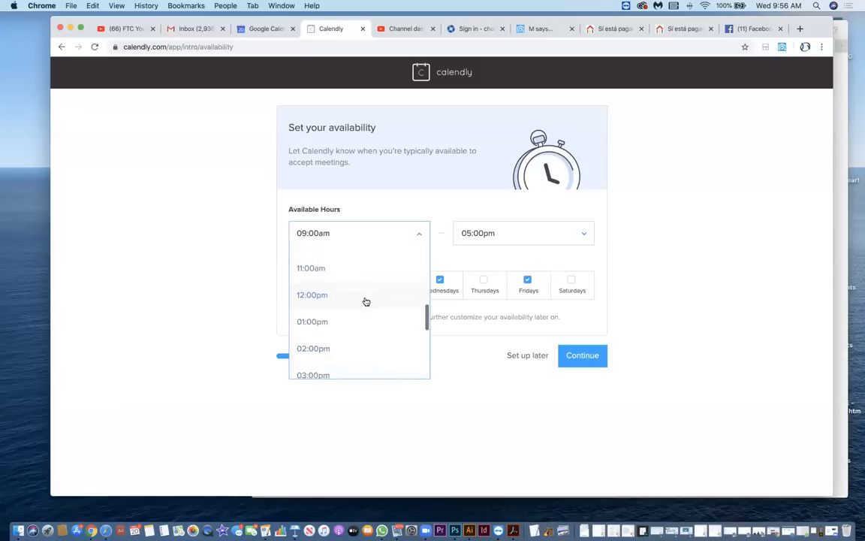
scroll(347, 281, "up", 3)
scroll(348, 278, "up", 2)
scroll(348, 278, "down", 2)
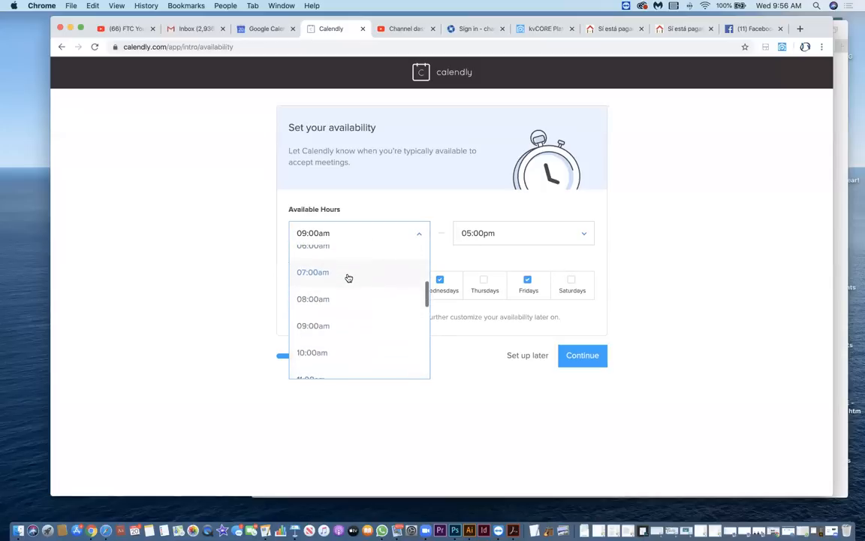
left_click(332, 325)
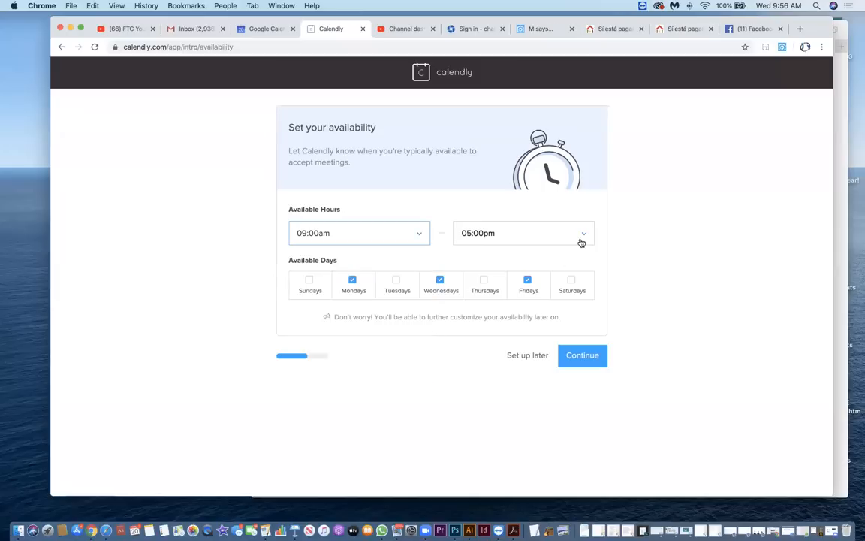
left_click(577, 238)
scroll(508, 334, "down", 3)
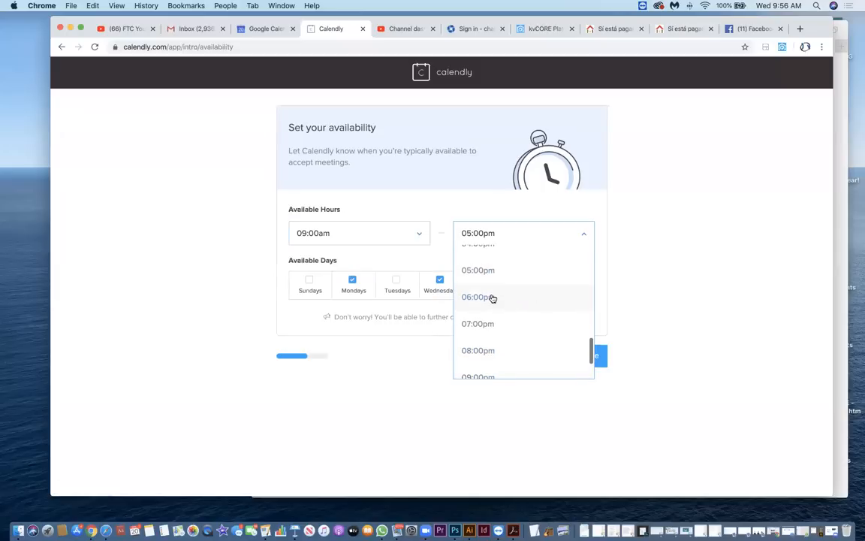
left_click(493, 299)
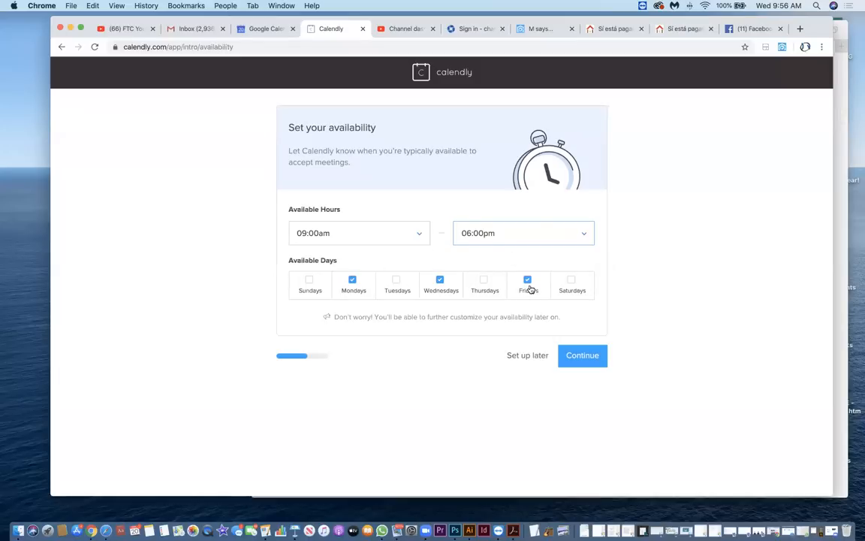
left_click(587, 361)
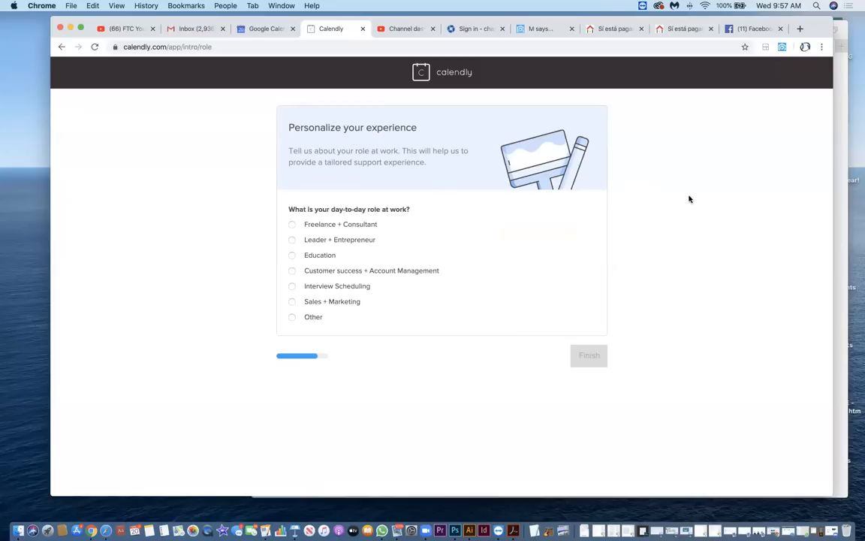
Choose Sales + Marketing as the day-to-day role at work and finish the account setup.
left_click(292, 225)
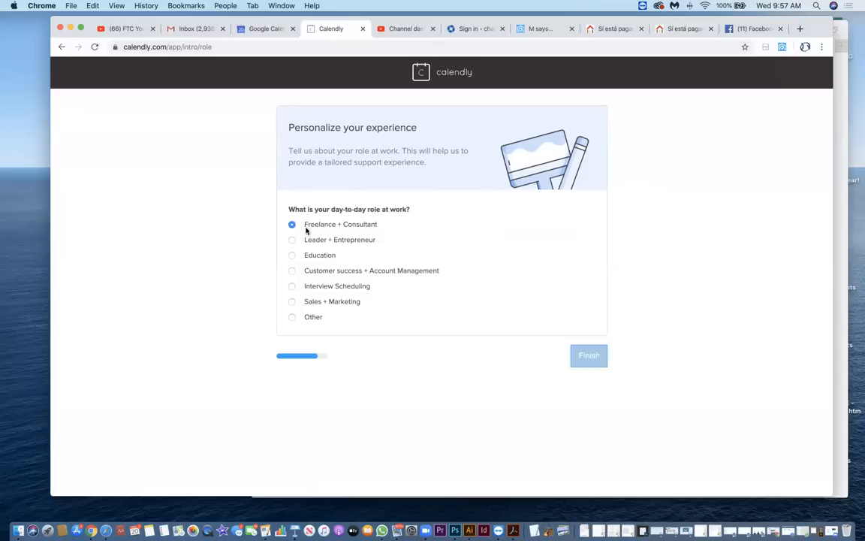
left_click(292, 240)
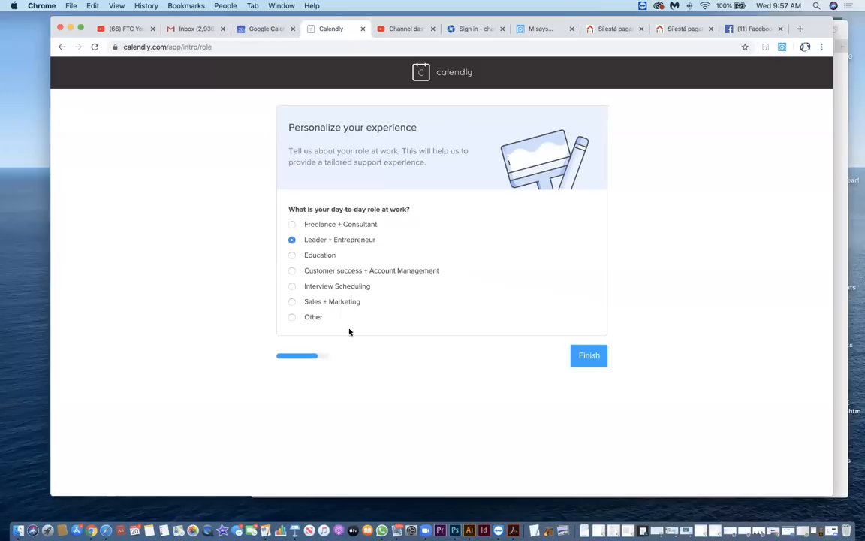
left_click(291, 302)
left_click(590, 357)
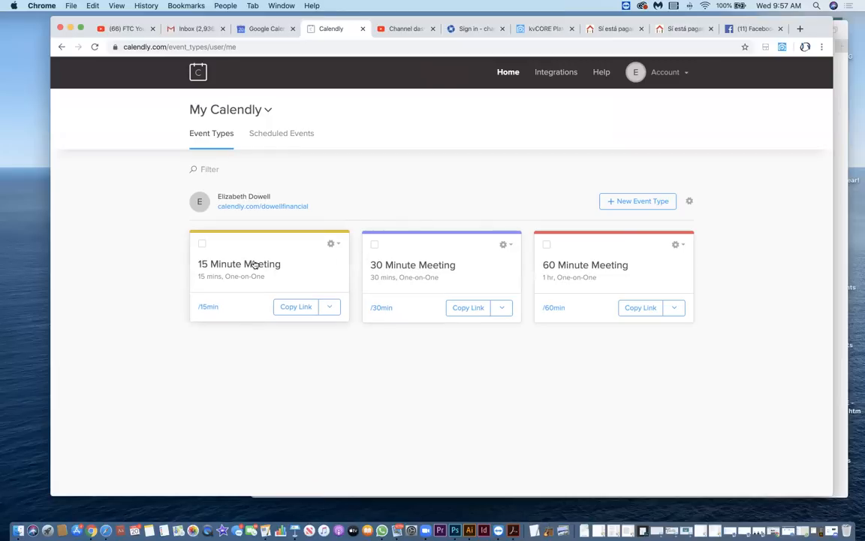
Open the 15 Minute Meeting event type for editing and change its event name to "15 Phone call".
left_click(331, 245)
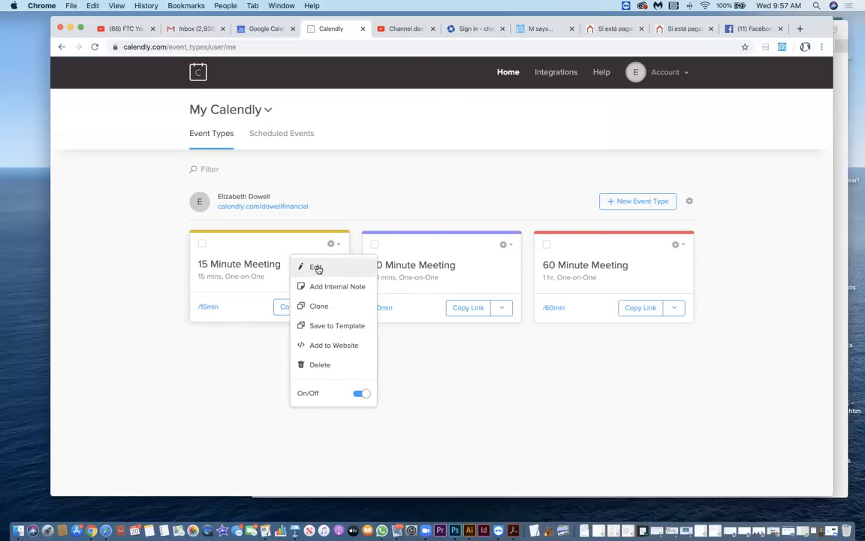
left_click(317, 268)
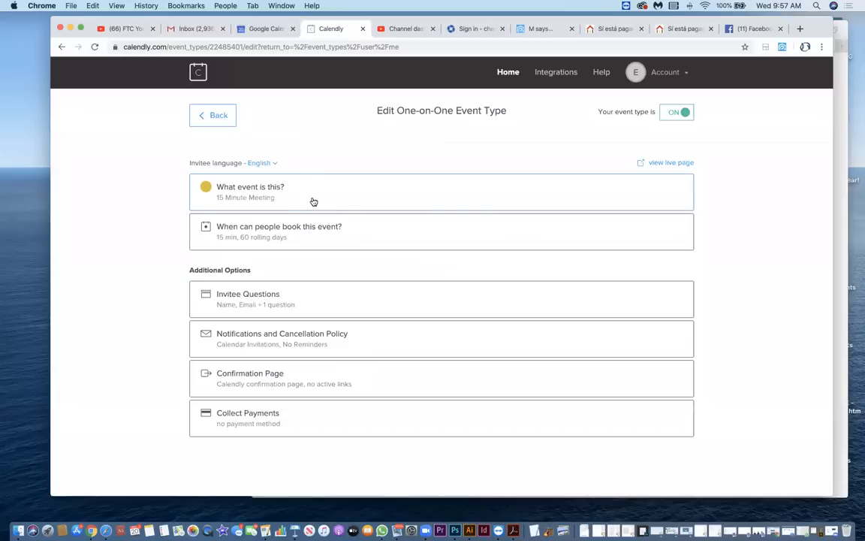
left_click(226, 181)
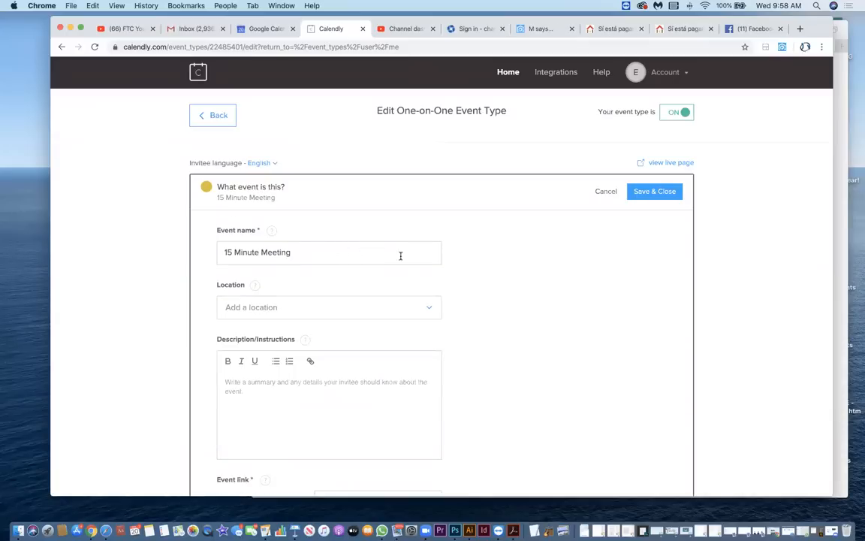
scroll(415, 256, "down", 1)
left_click(298, 234)
left_click_drag(322, 234, 234, 233)
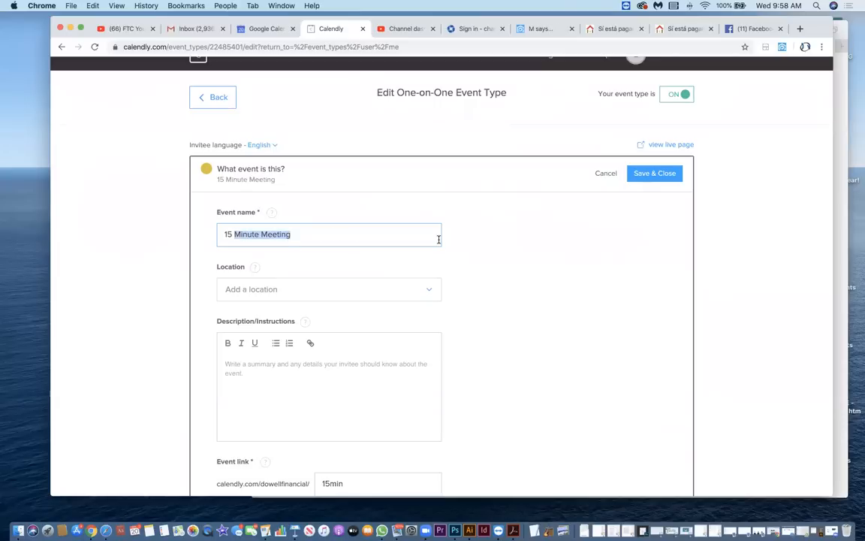
type("Phone ")
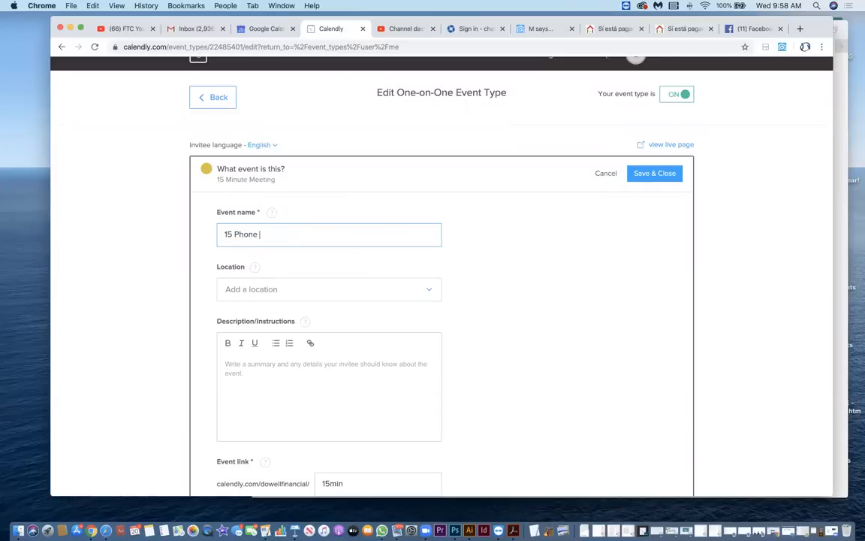
type("call")
scroll(586, 239, "down", 3)
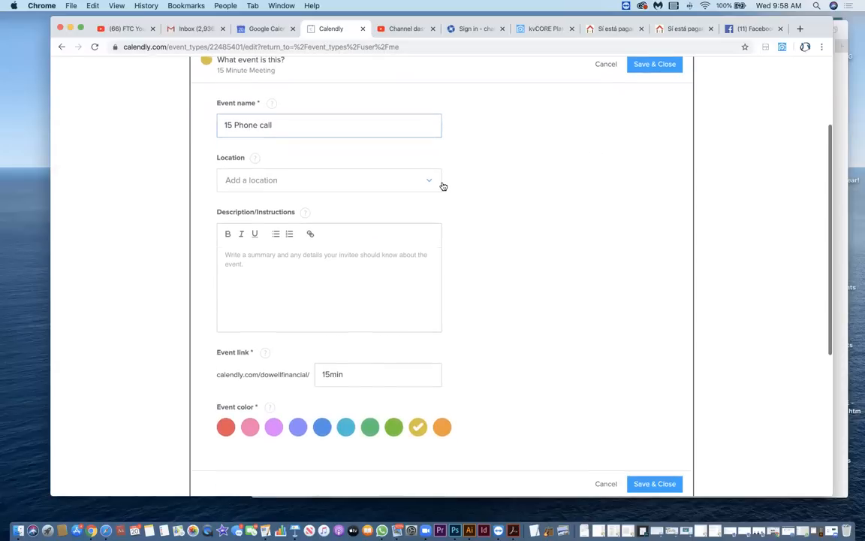
Examine the location options available for the event, from in-person meeting and phone call to asking the invitee.
left_click(432, 185)
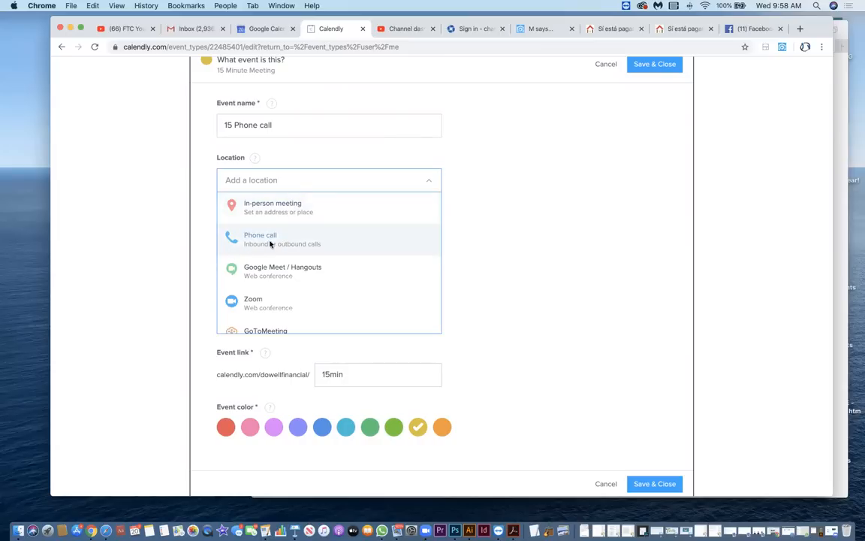
scroll(348, 258, "down", 1)
scroll(329, 253, "down", 2)
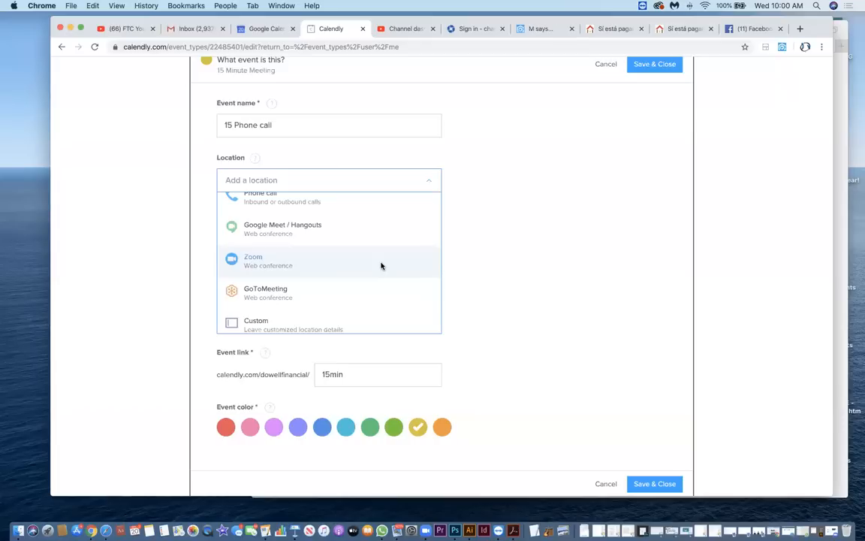
scroll(300, 252, "down", 2)
scroll(312, 271, "down", 1)
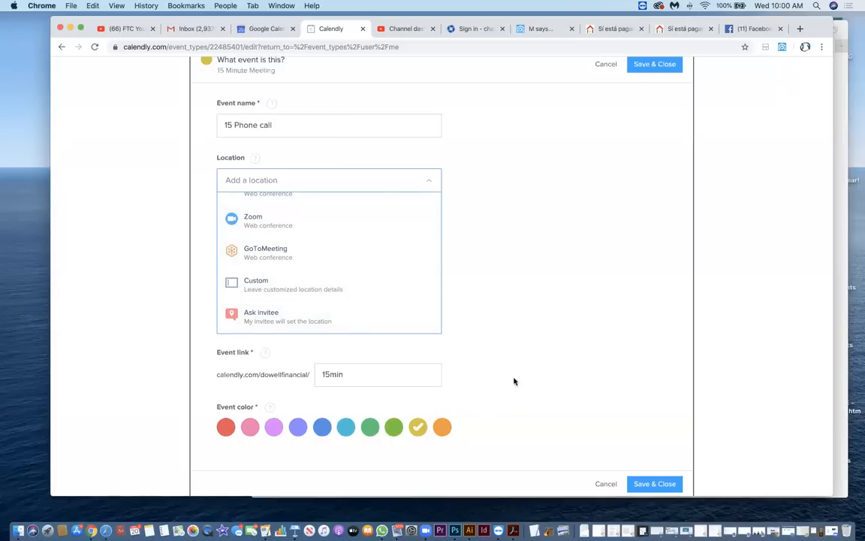
scroll(495, 324, "up", 1)
scroll(495, 324, "up", 3)
Set the event colour to medium blue and save the event details.
scroll(496, 324, "down", 6)
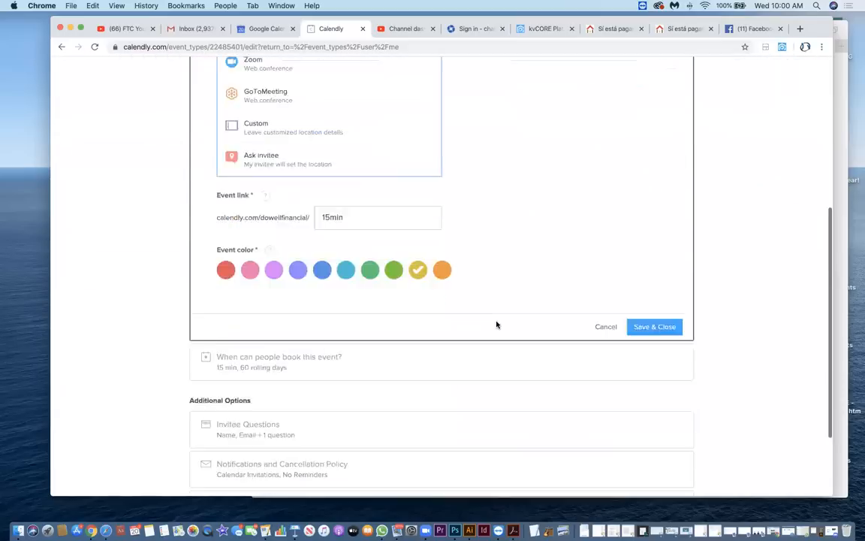
scroll(496, 324, "up", 1)
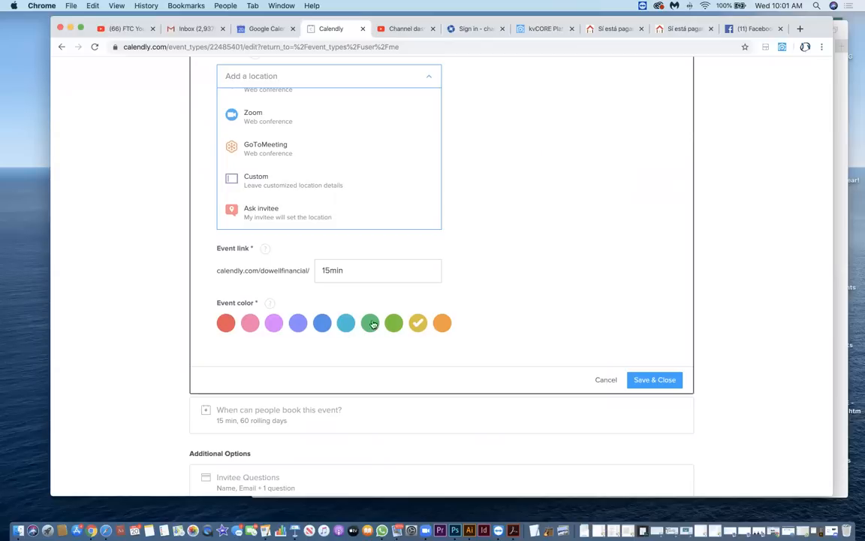
left_click(322, 323)
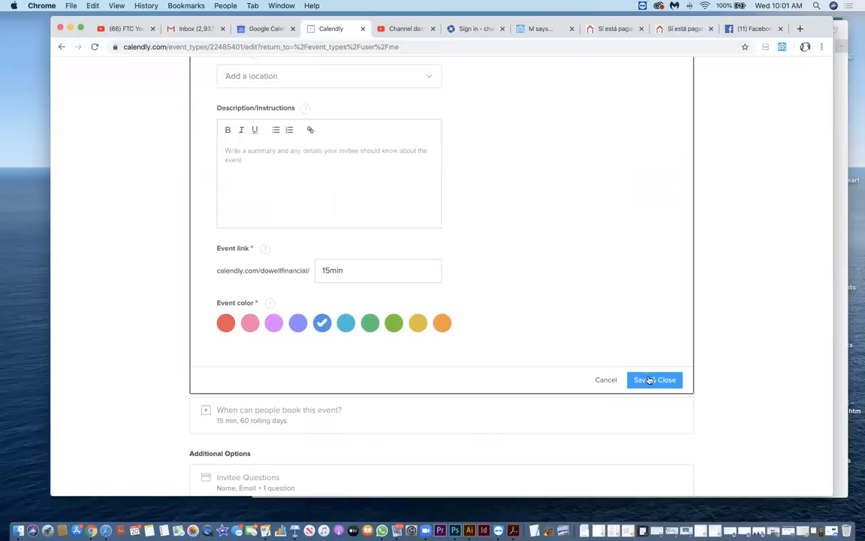
left_click(644, 380)
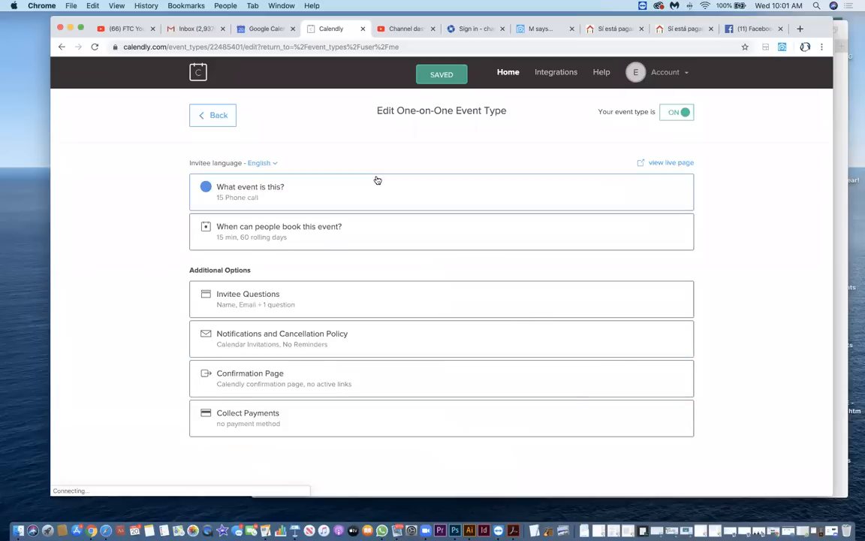
Copy the 15 Phone call event's booking link and send it to a contact in WhatsApp.
left_click(216, 116)
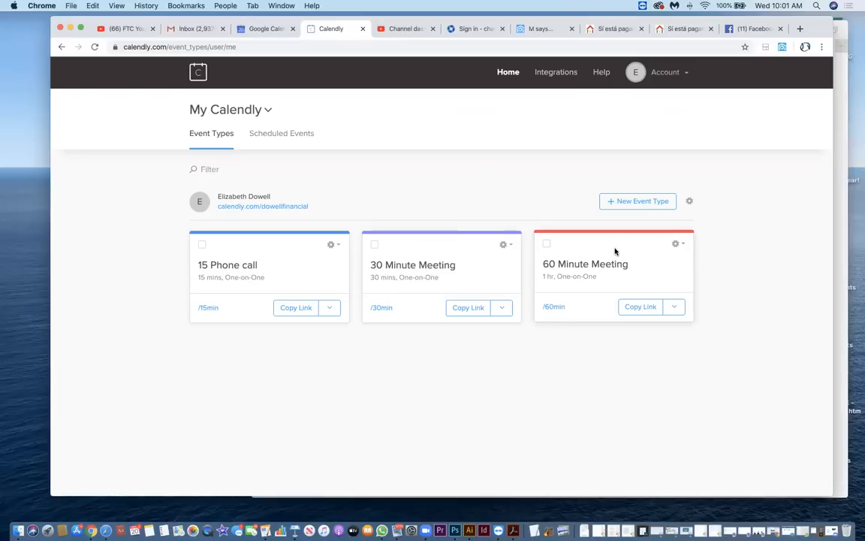
left_click(296, 308)
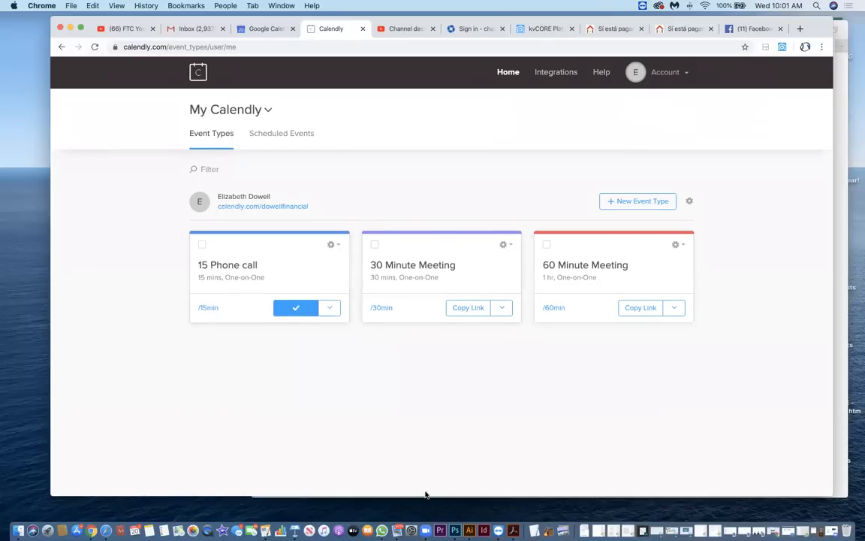
left_click(382, 530)
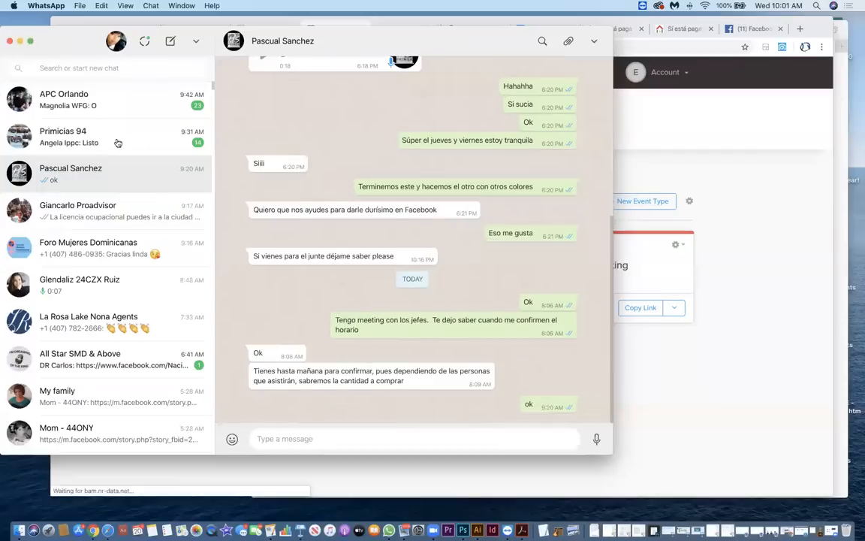
scroll(97, 316, "up", 1)
left_click(101, 329)
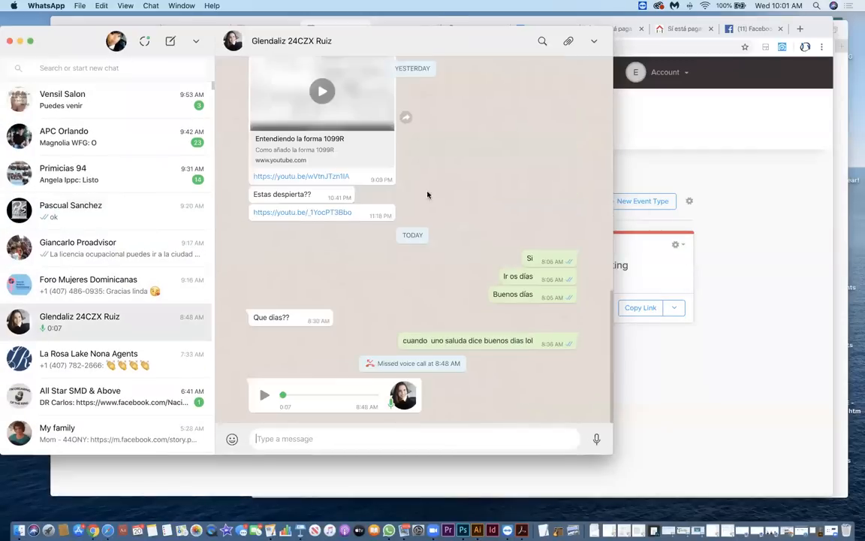
type("https://calendly.com/dowellfinancial/15min")
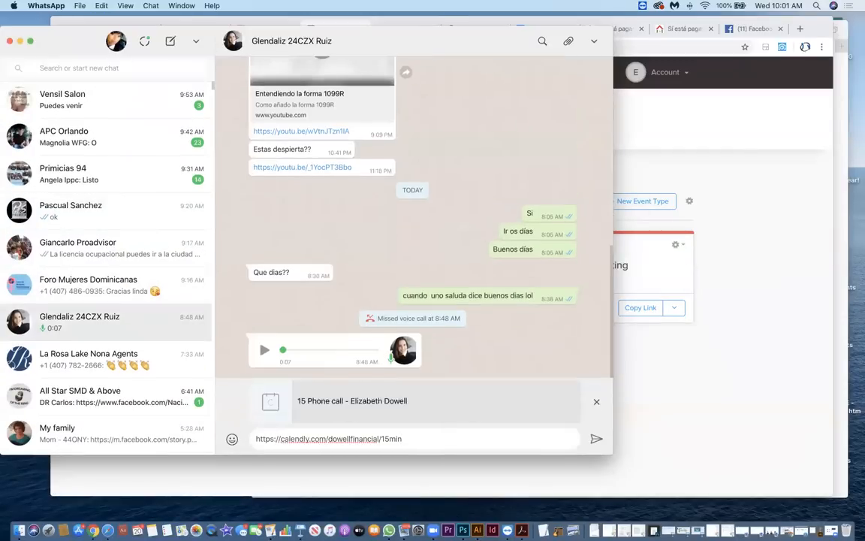
key("Return")
left_click(20, 40)
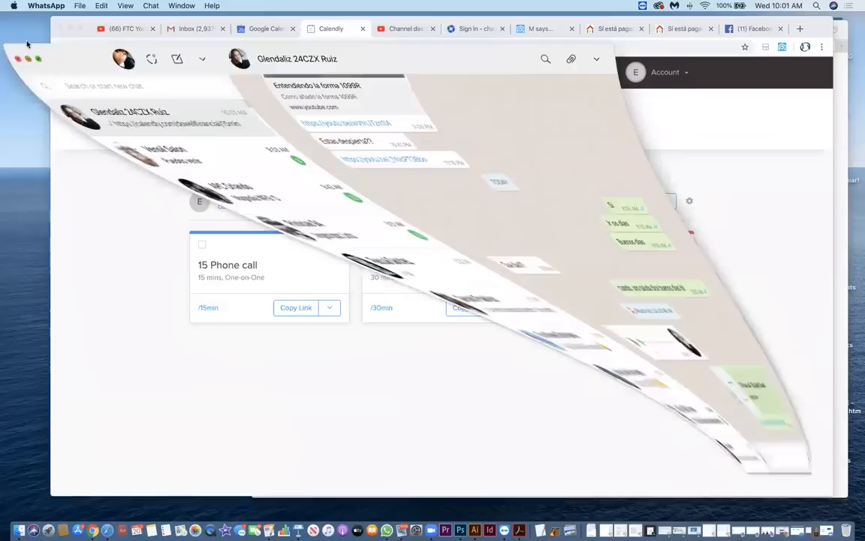
Open the copied booking link in a new Chrome tab and show the available times for Wednesday, November 20.
left_click(800, 29)
type("https://calendly.com/dowellfinancial/15min")
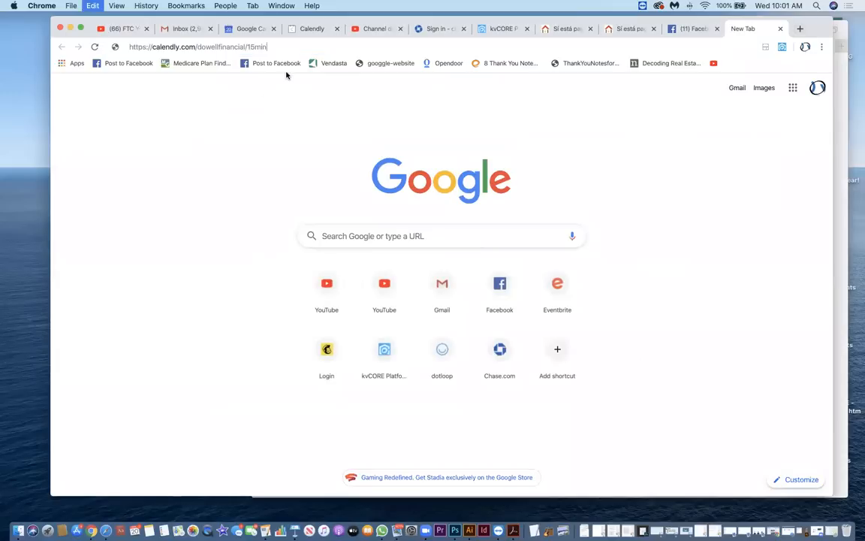
left_click(286, 73)
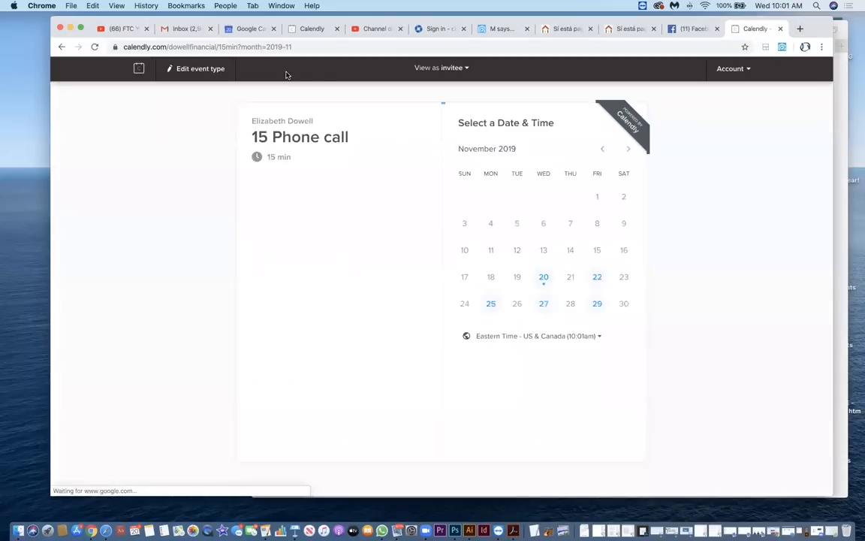
left_click(545, 279)
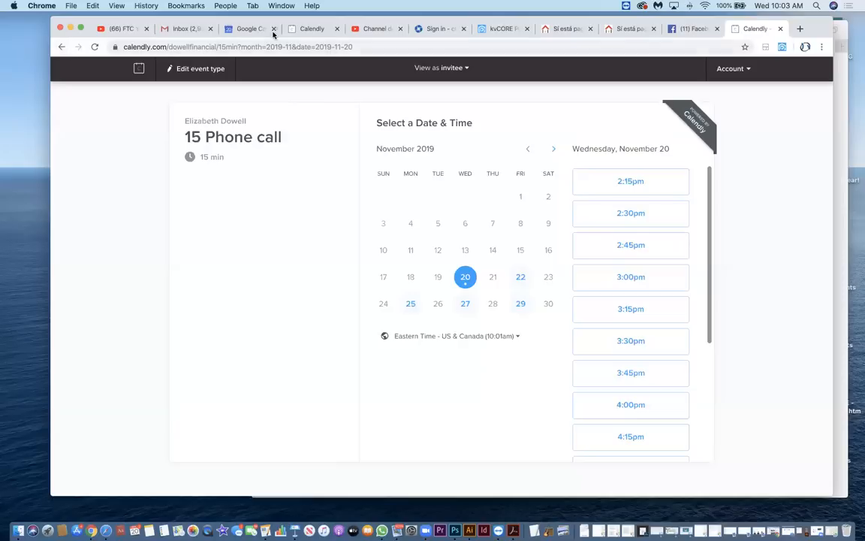
Choose and confirm the 2:15pm slot on the 15 Phone call booking page.
left_click_drag(189, 27, 191, 79)
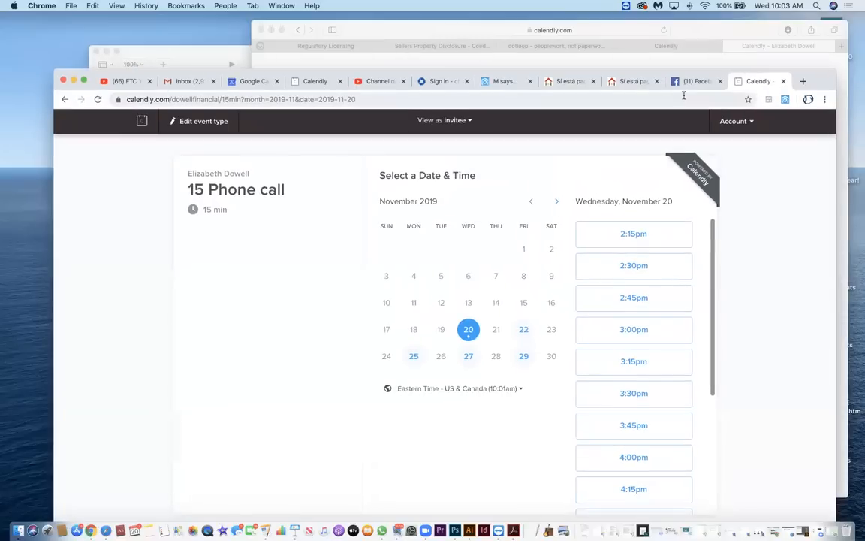
left_click(324, 84)
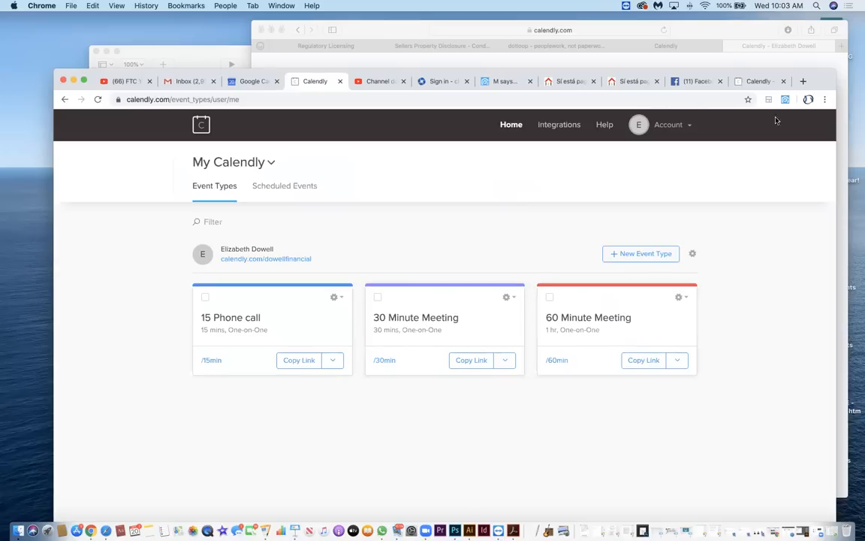
left_click(758, 82)
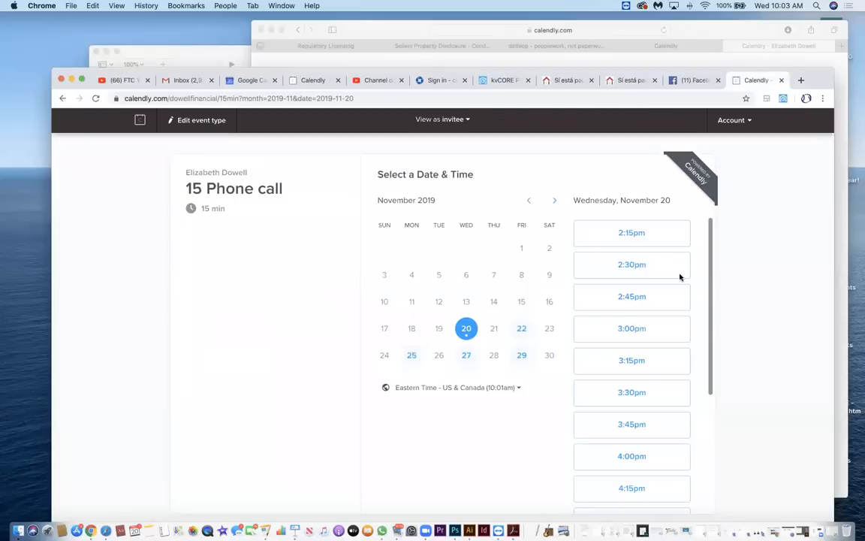
left_click(617, 233)
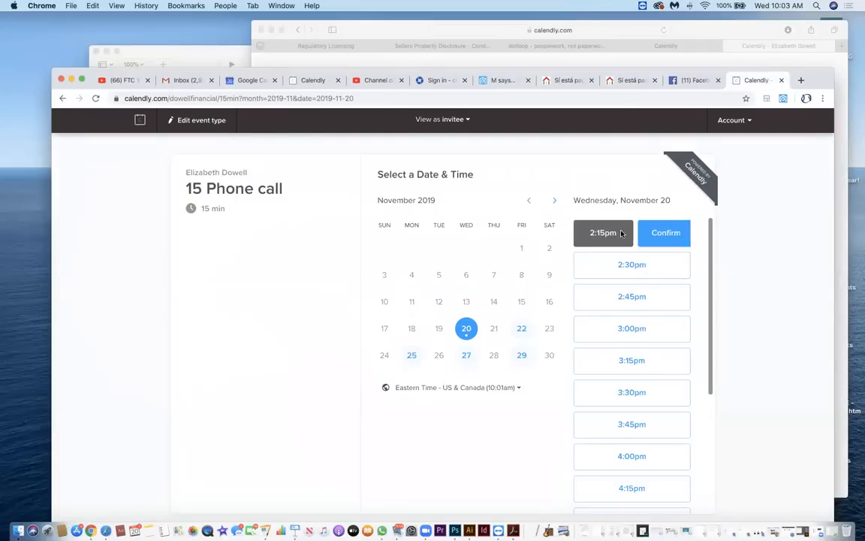
left_click(662, 234)
Fill in the invitee's name and email address in the booking details.
left_click(429, 190)
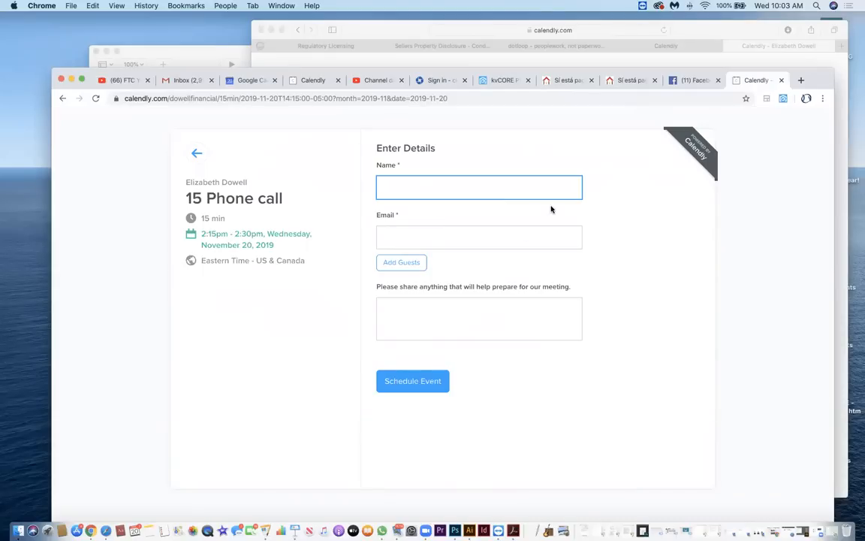
type("elizabeth test")
left_click(472, 237)
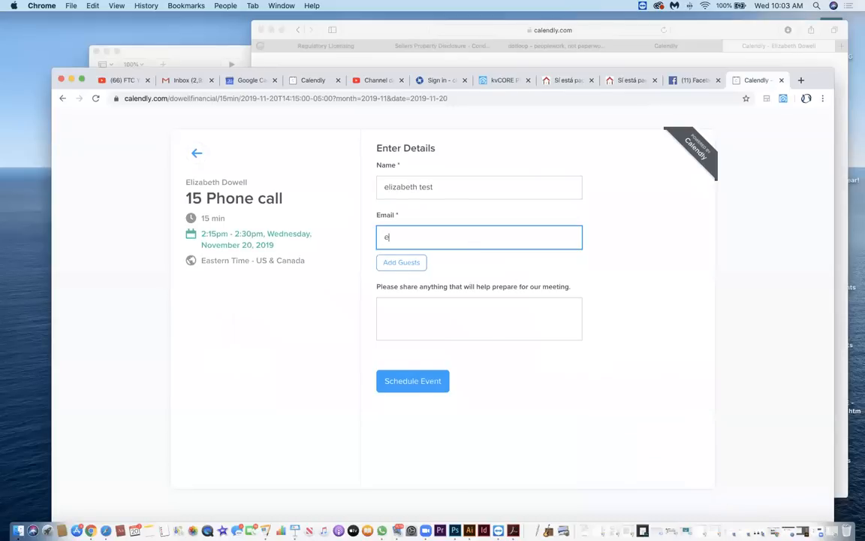
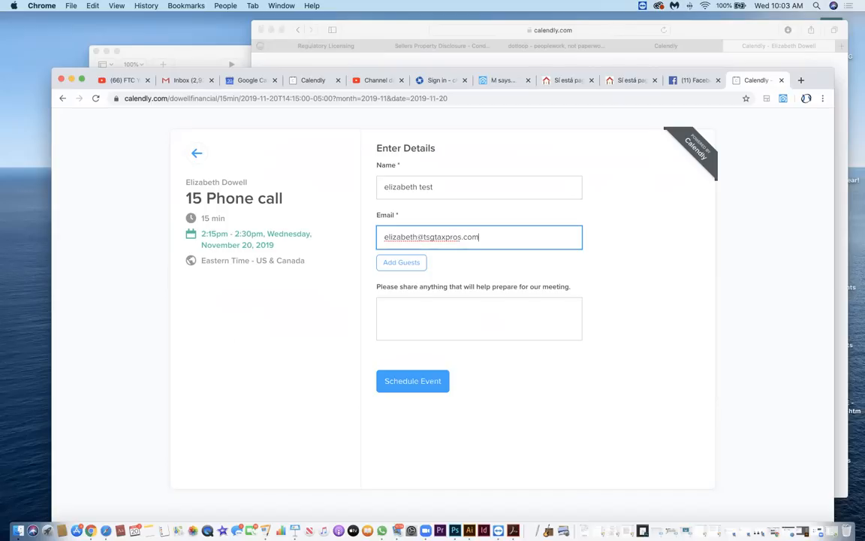
Enter "test" as the meeting preparation note and schedule the event.
left_click(428, 325)
type("test")
left_click(417, 386)
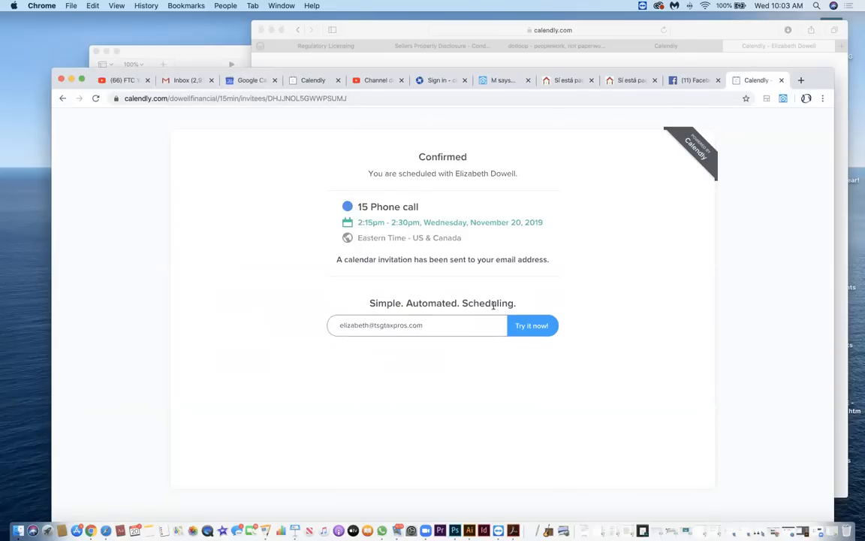
Check Google Calendar for the newly booked phone call on Wednesday, November 20.
left_click(252, 80)
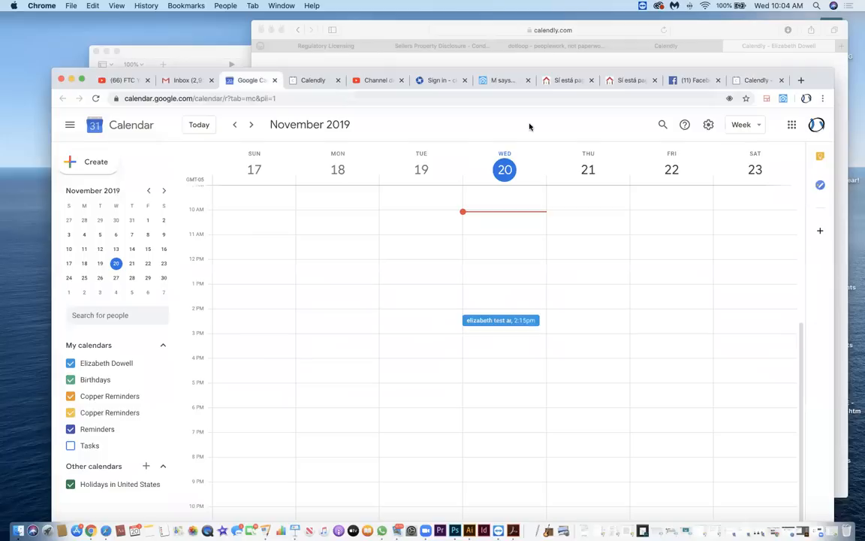
left_click(96, 98)
left_click_drag(826, 79, 808, 57)
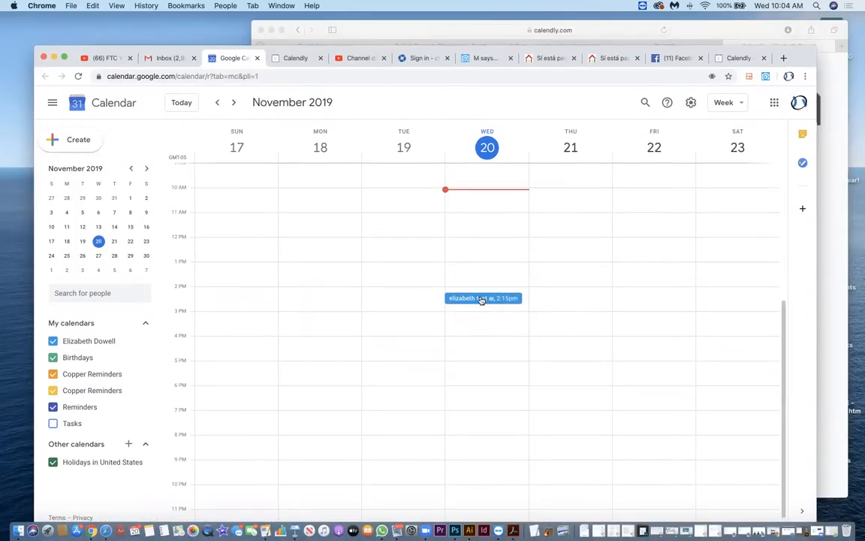
Reopen the 15 Phone call booking link and check which November 20 time slots are still offered.
left_click(737, 58)
left_click(352, 77)
type("https://calendly.com/dowellfinancial/15min")
key("Return")
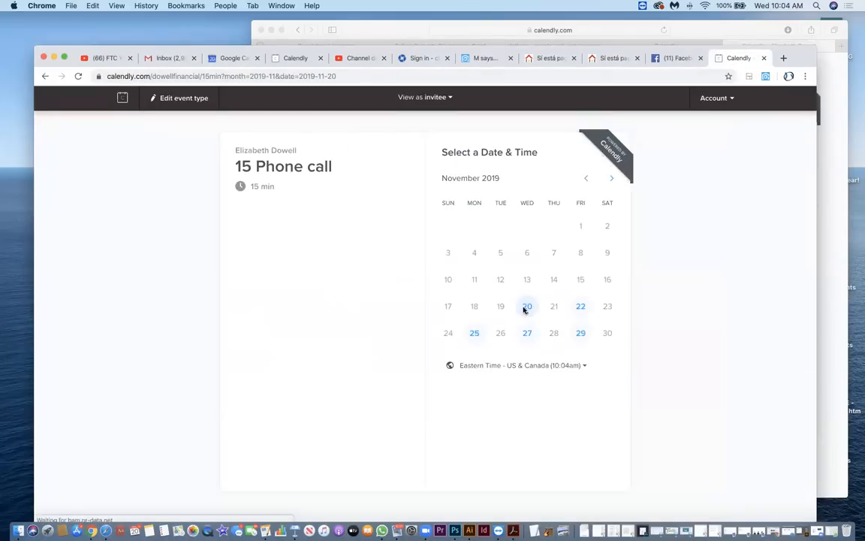
left_click(526, 308)
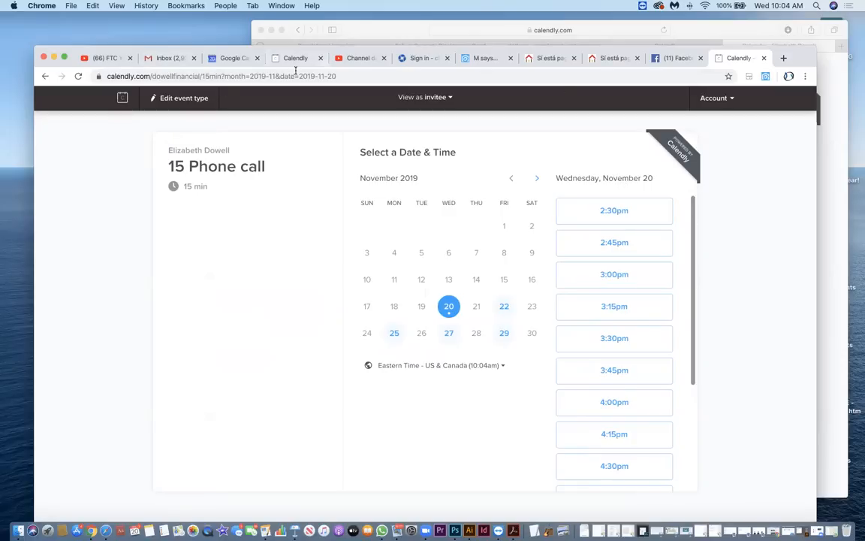
Switch to Safari and compare its existing Calendly scheduling page with the new account's event types in Chrome.
left_click(238, 59)
left_click(294, 59)
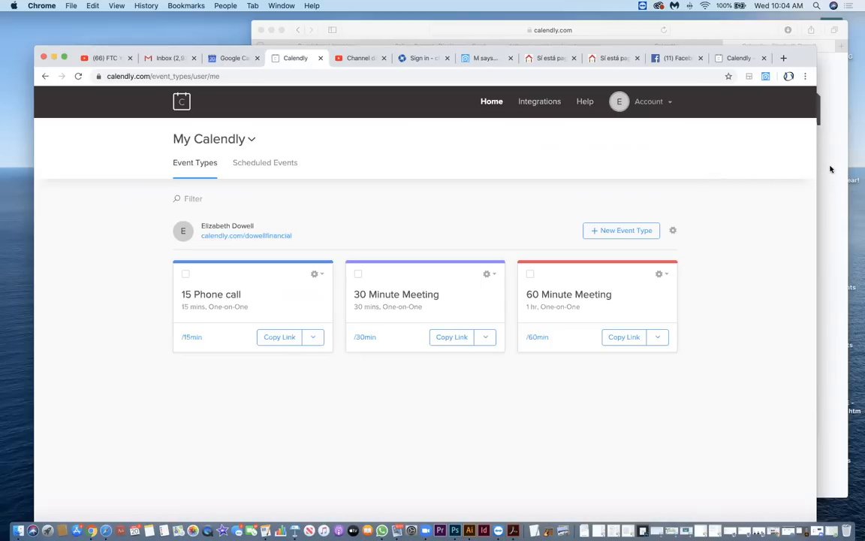
left_click(406, 29)
left_click_drag(252, 146, 81, 148)
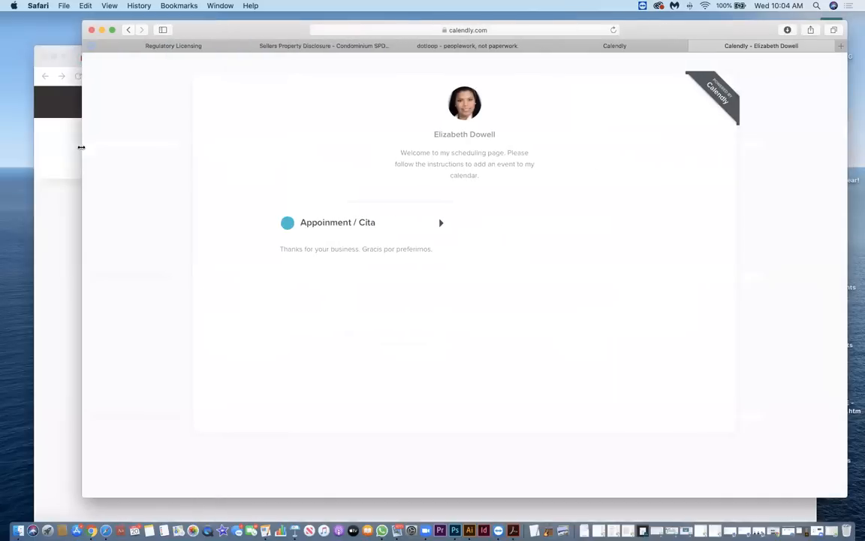
left_click_drag(701, 33, 701, 43)
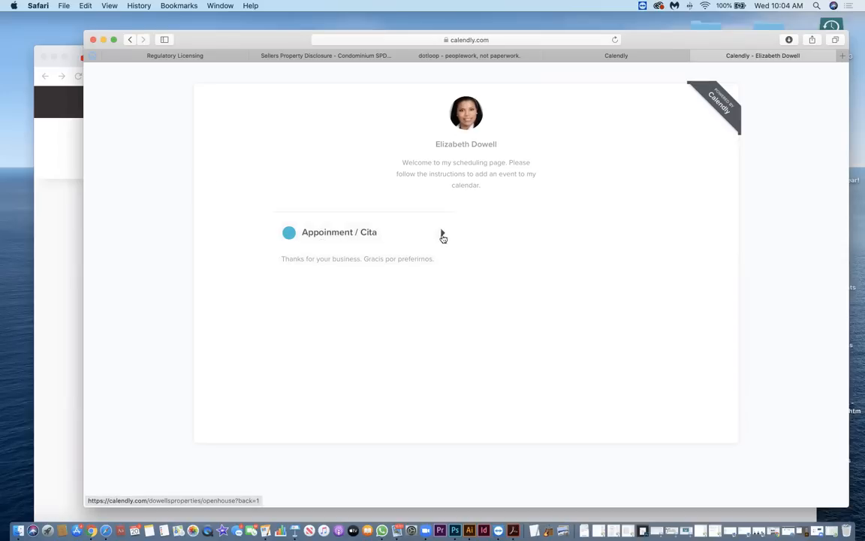
left_click(69, 217)
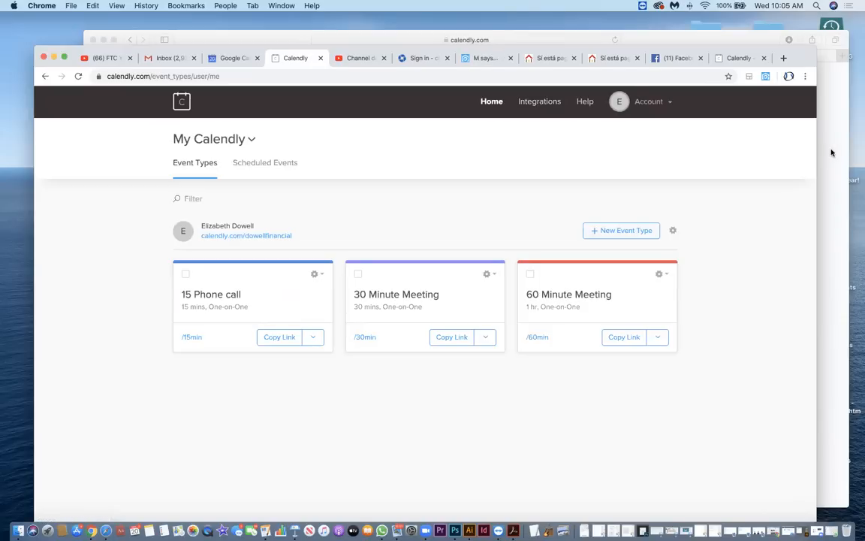
left_click(667, 39)
left_click_drag(667, 38, 664, 30)
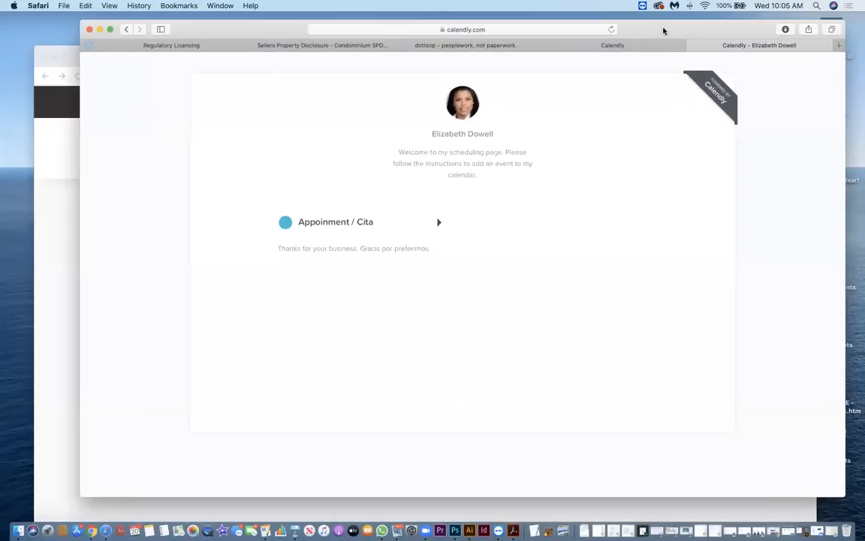
Open the Appoinment / Cita event and confirm the 4:00pm slot on November 20 to reach its details form.
left_click(350, 225)
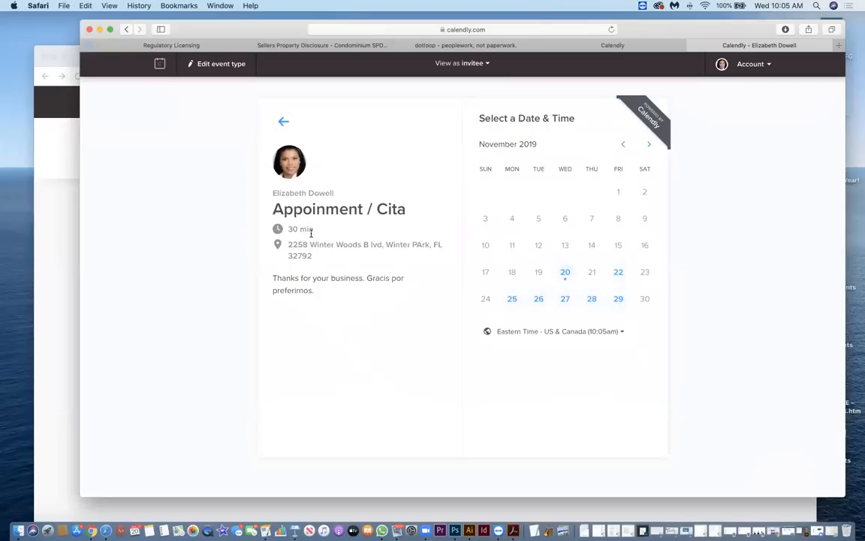
left_click(565, 273)
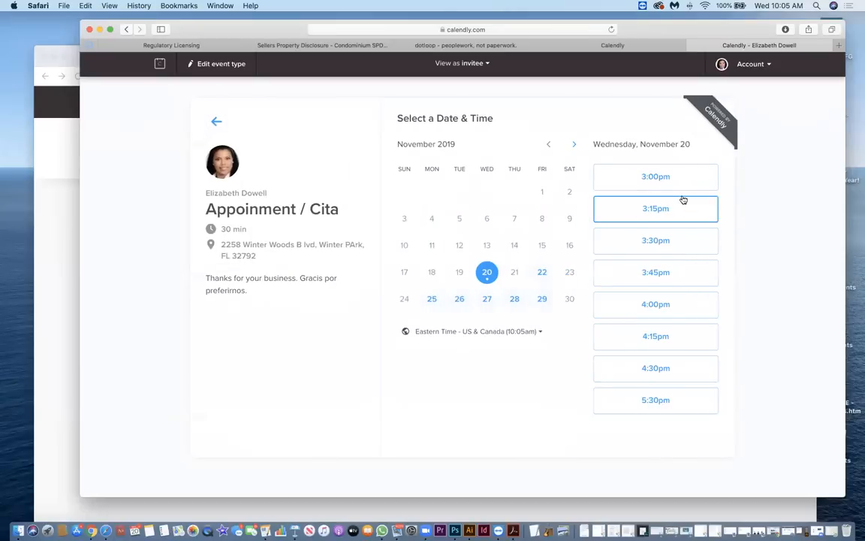
left_click(656, 304)
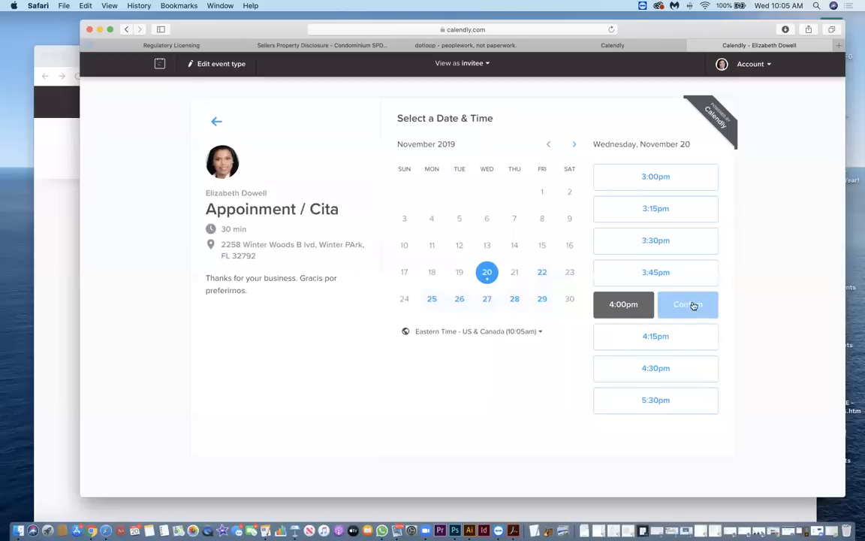
left_click(689, 305)
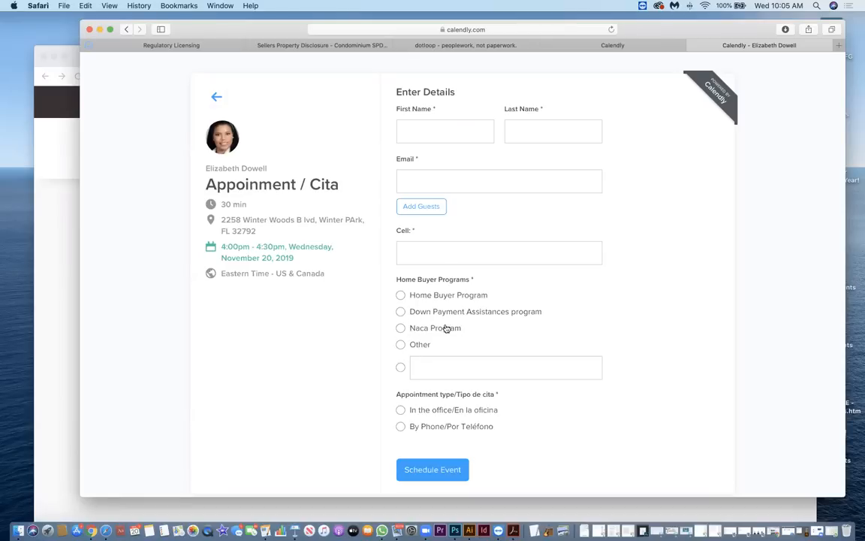
Open the 15 Phone call event type for editing in Chrome and return to the Appoinment / Cita form in Safari.
left_click(54, 223)
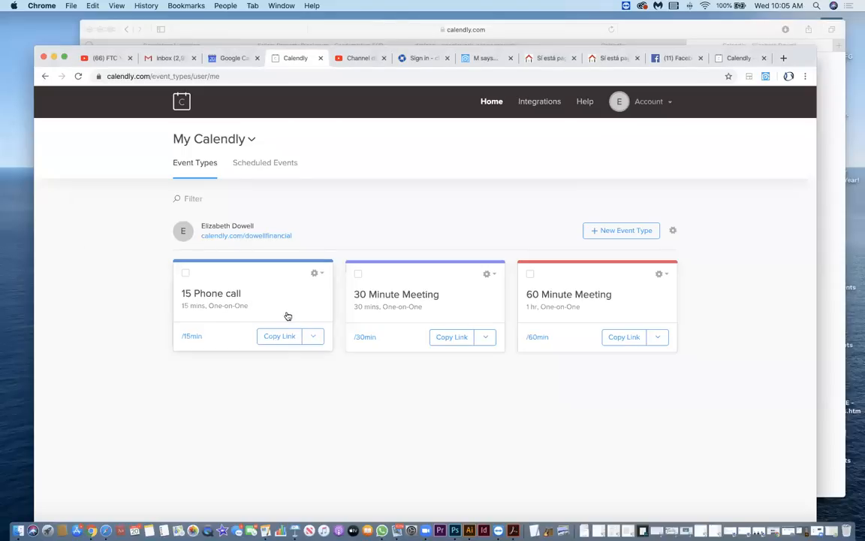
left_click(313, 275)
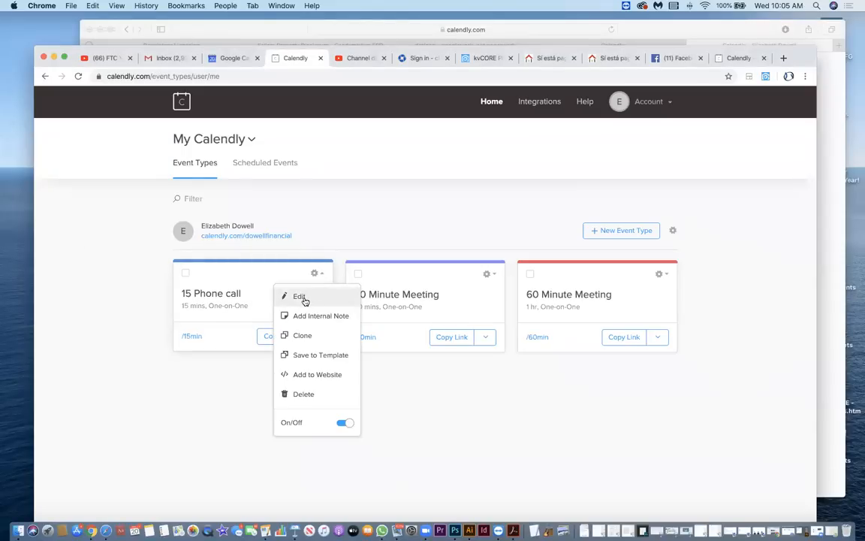
left_click(300, 297)
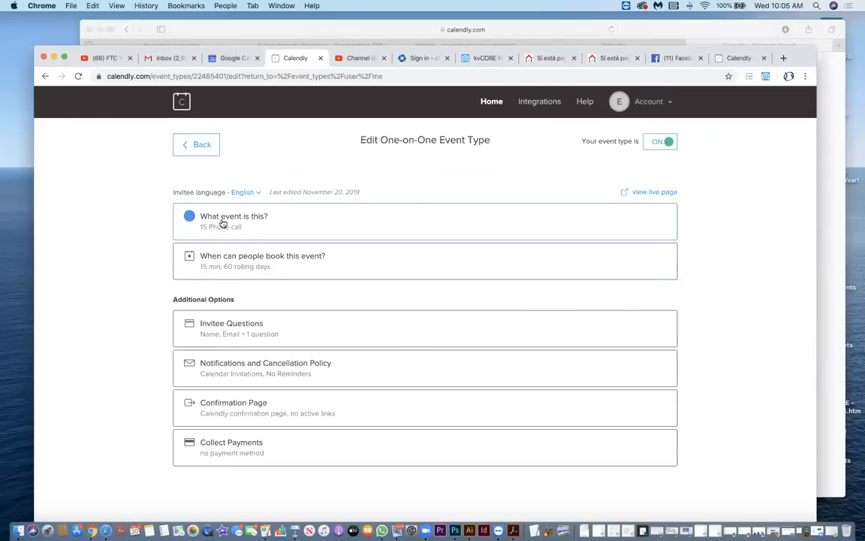
left_click(825, 241)
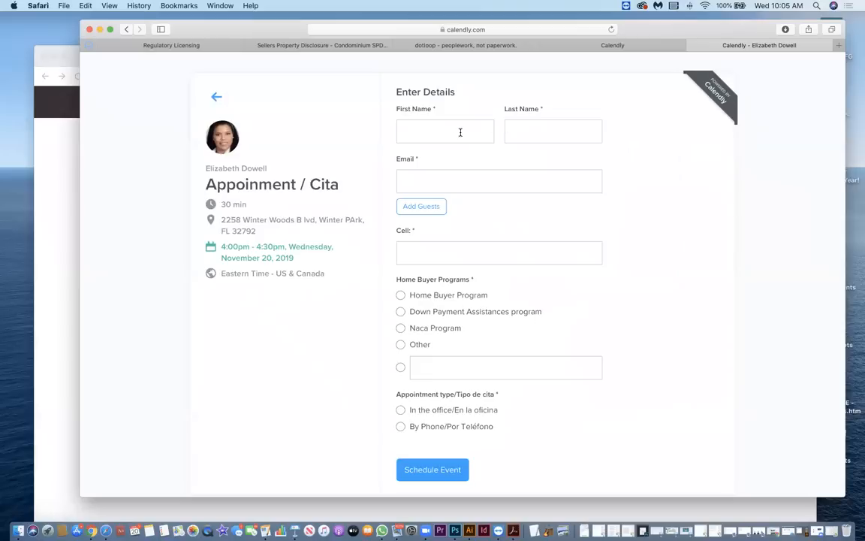
Examine the name, email and cell fields of the Appoinment / Cita details form without filling them in.
left_click(428, 133)
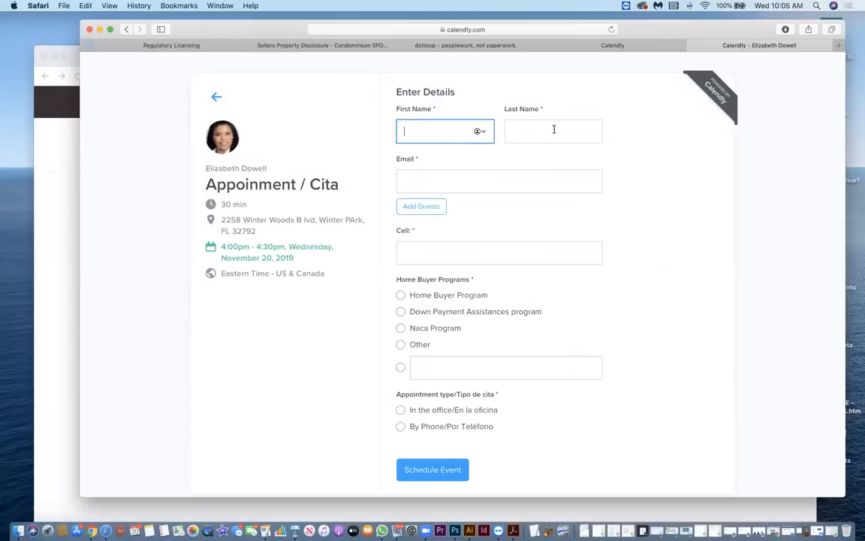
left_click(438, 180)
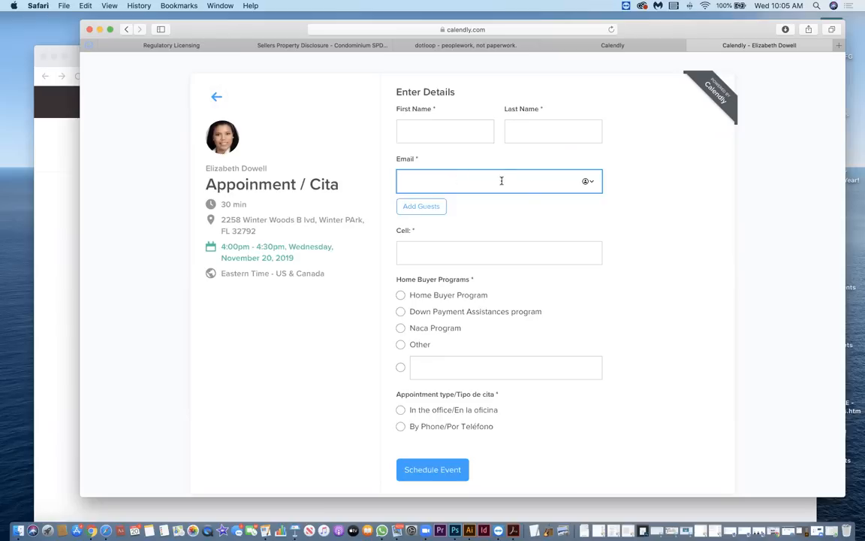
left_click(439, 246)
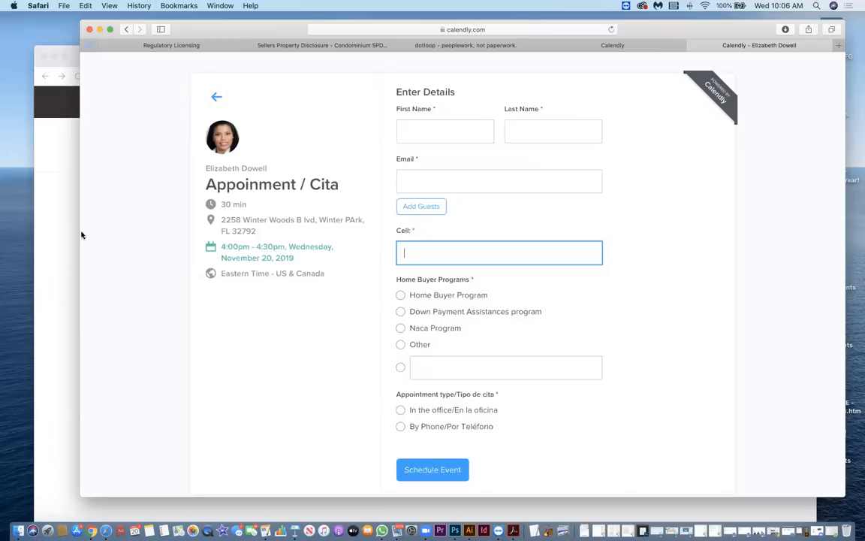
Leave the 15 Phone call editor in Chrome for the event types list and return to the Appoinment / Cita form in Safari.
left_click(70, 184)
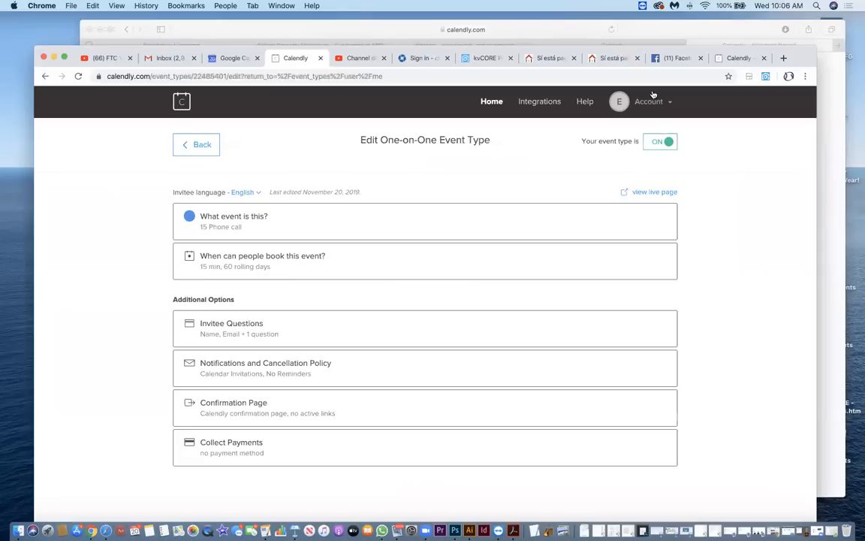
left_click_drag(803, 55, 806, 27)
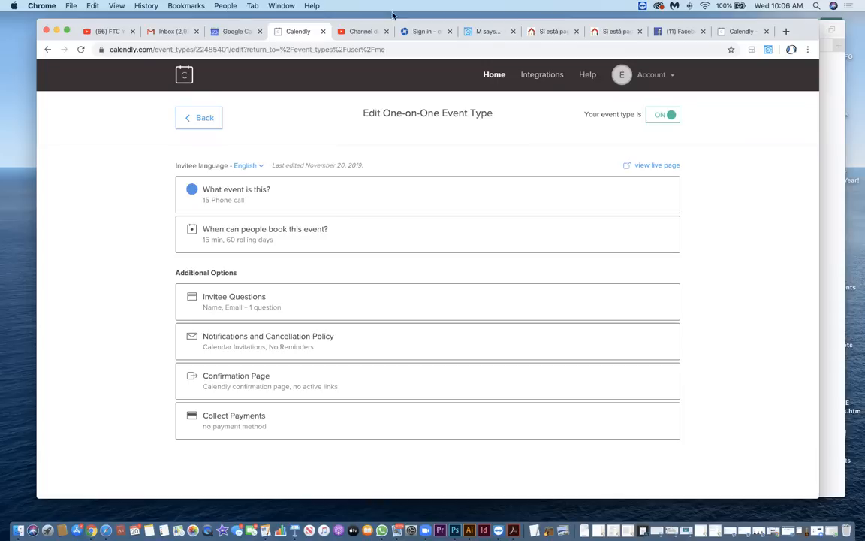
left_click(201, 118)
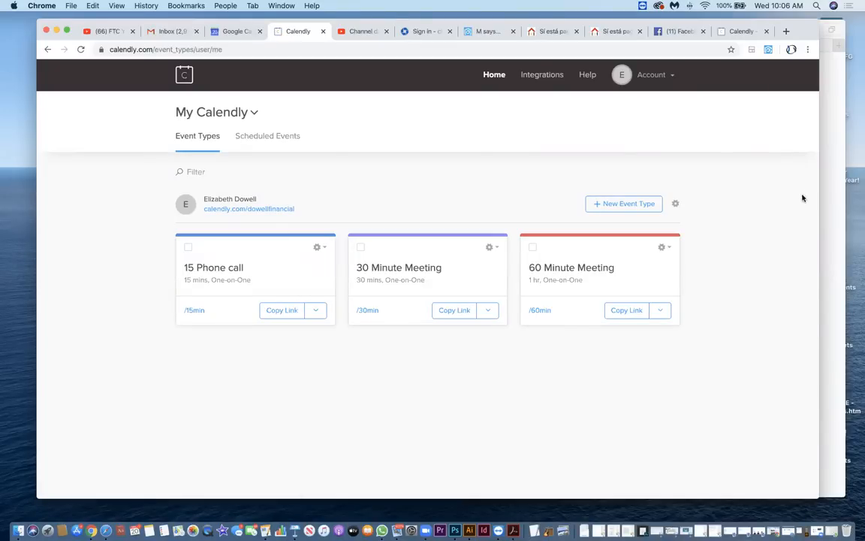
left_click(829, 198)
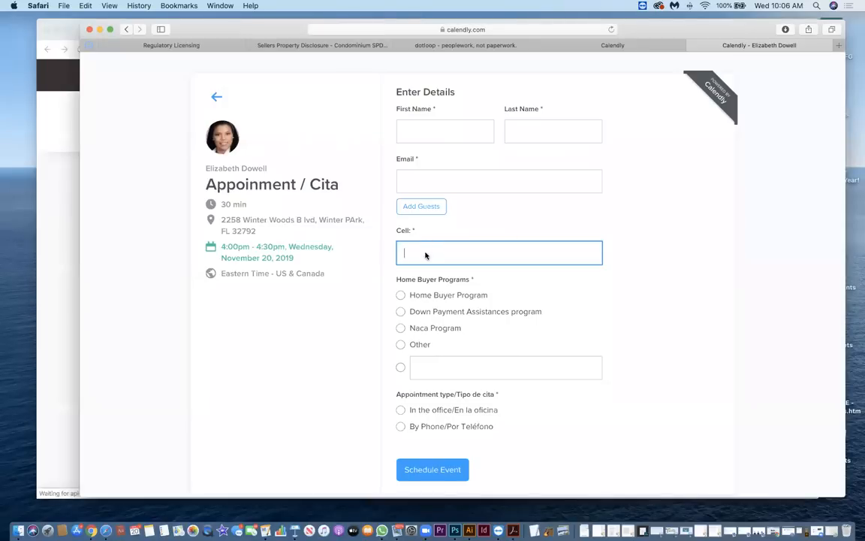
Switch to Chrome, open the new account's public scheduling page from the event types list, and select its full web address.
left_click(60, 223)
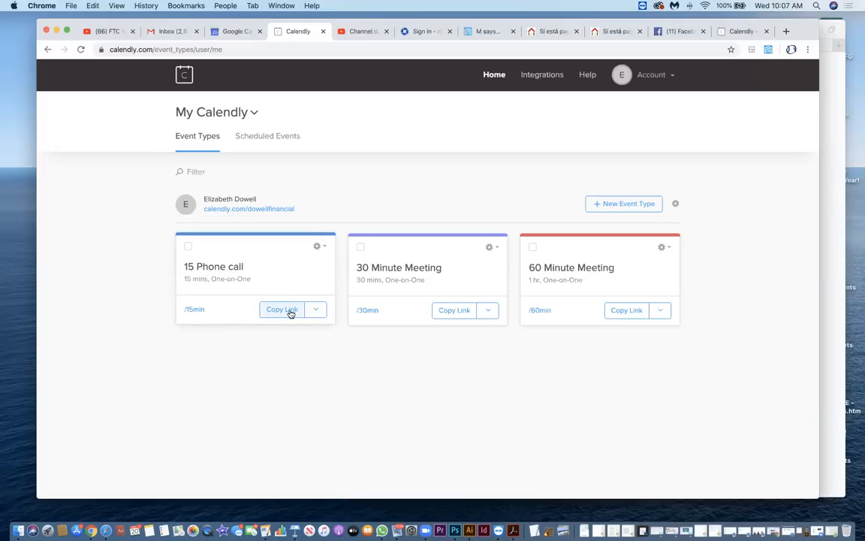
left_click(283, 209)
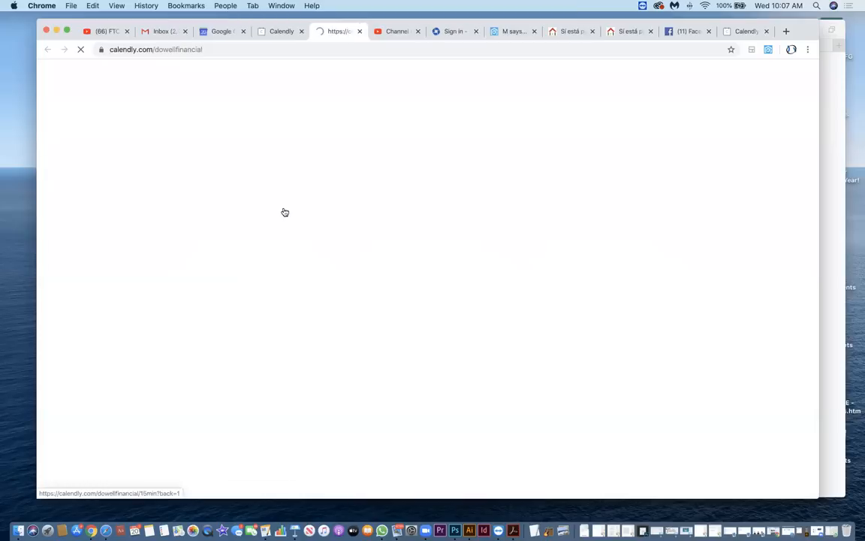
left_click(250, 50)
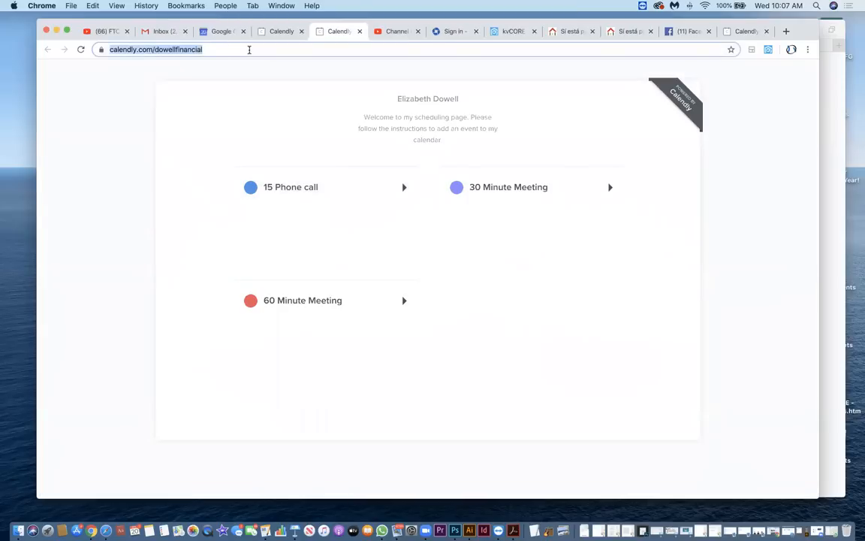